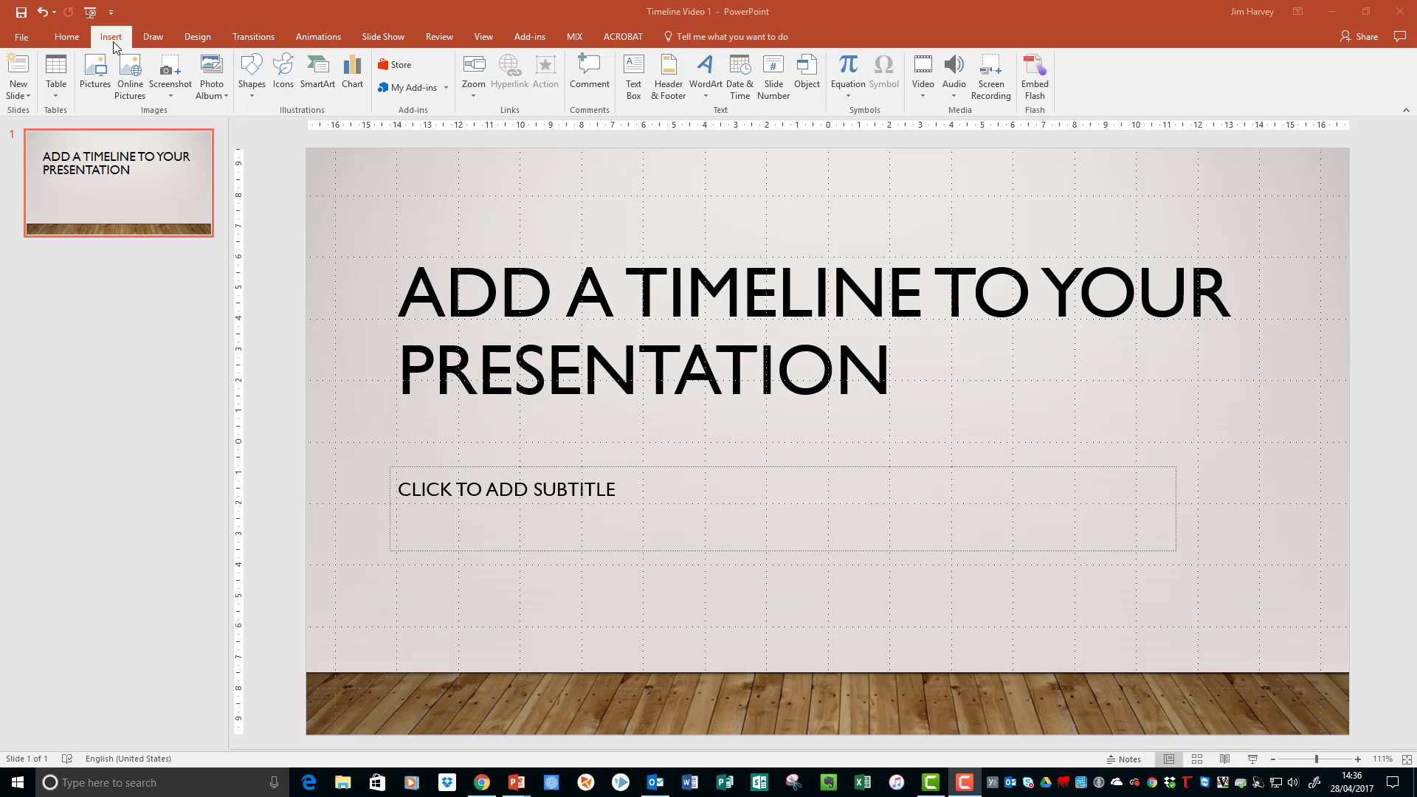
Step: Draw a straight horizontal line 33.87 cm wide across the slide's middle, above the subtitle
left_click(251, 80)
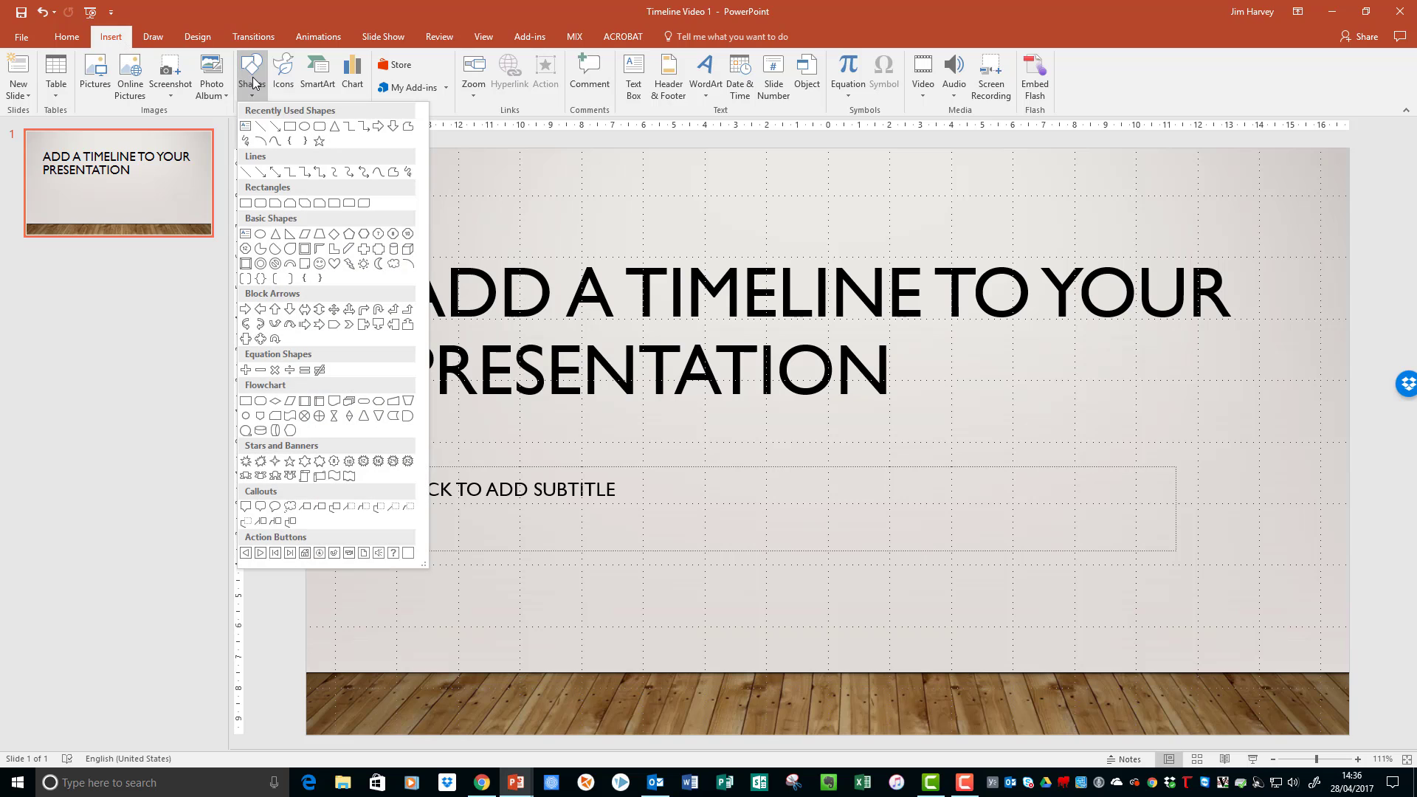
left_click(246, 170)
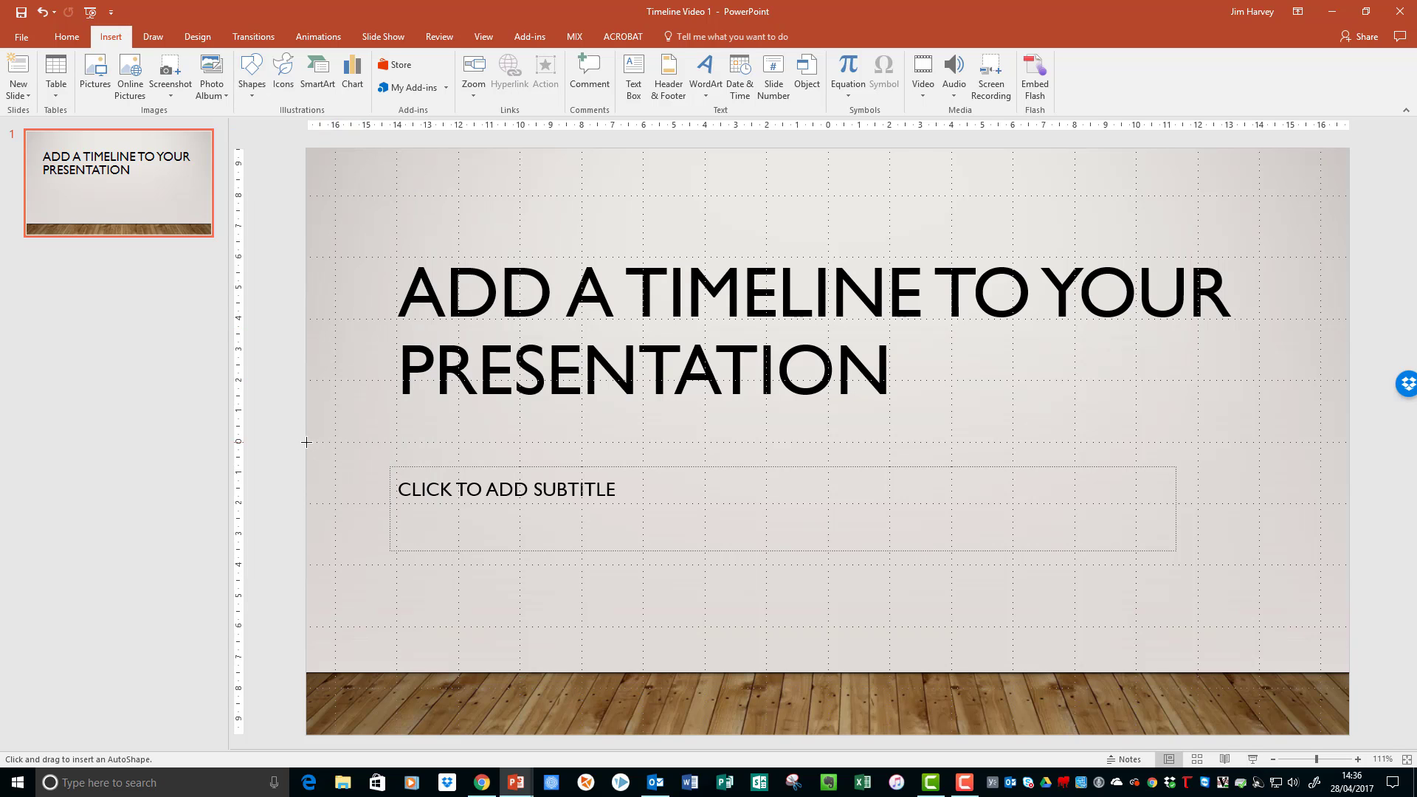
mouse_move(307, 442)
left_mouse_down()
mouse_move(872, 429)
mouse_move(1186, 449)
mouse_move(1351, 443)
left_mouse_up()
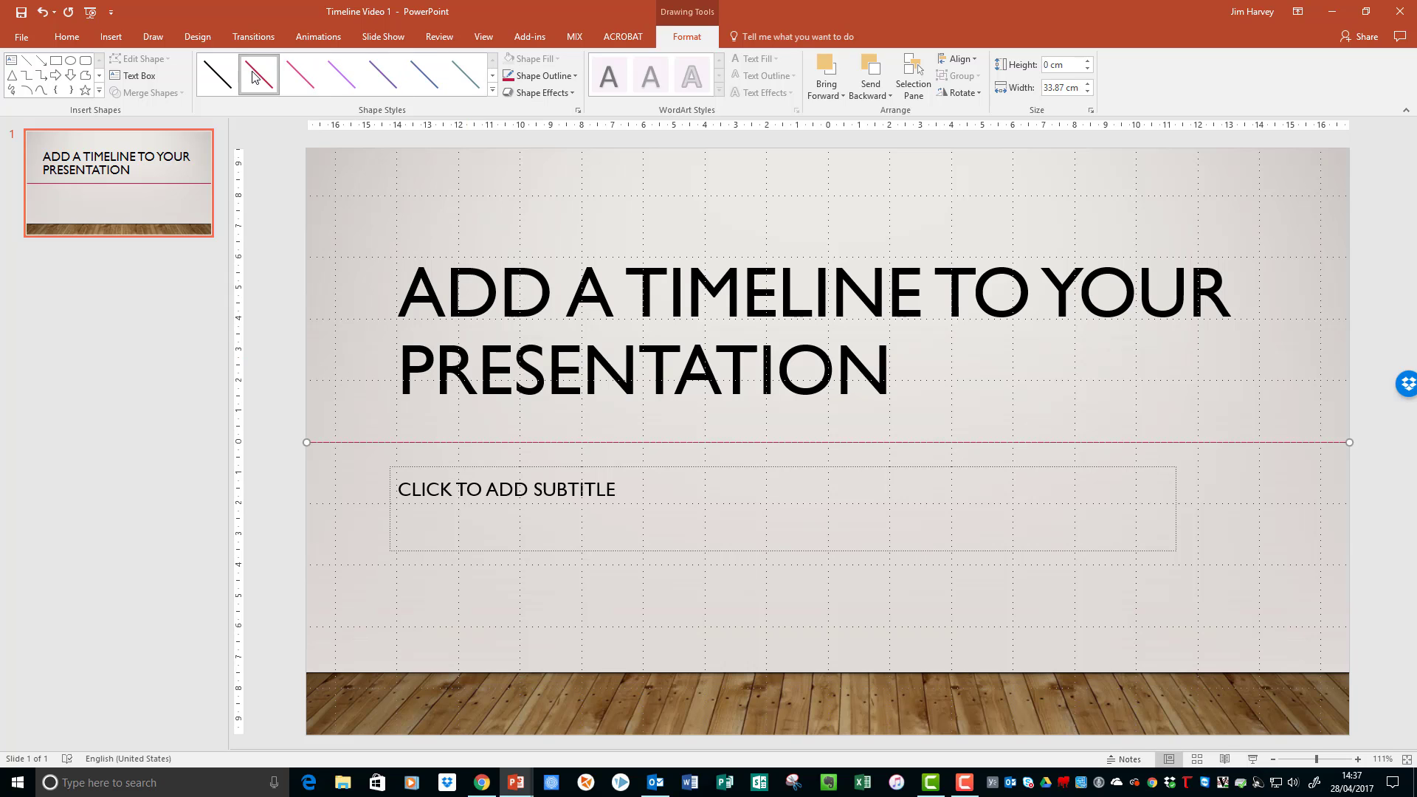
Step: Give the line the thick dark-red shape style and a 4½ pt outline weight
left_click(493, 90)
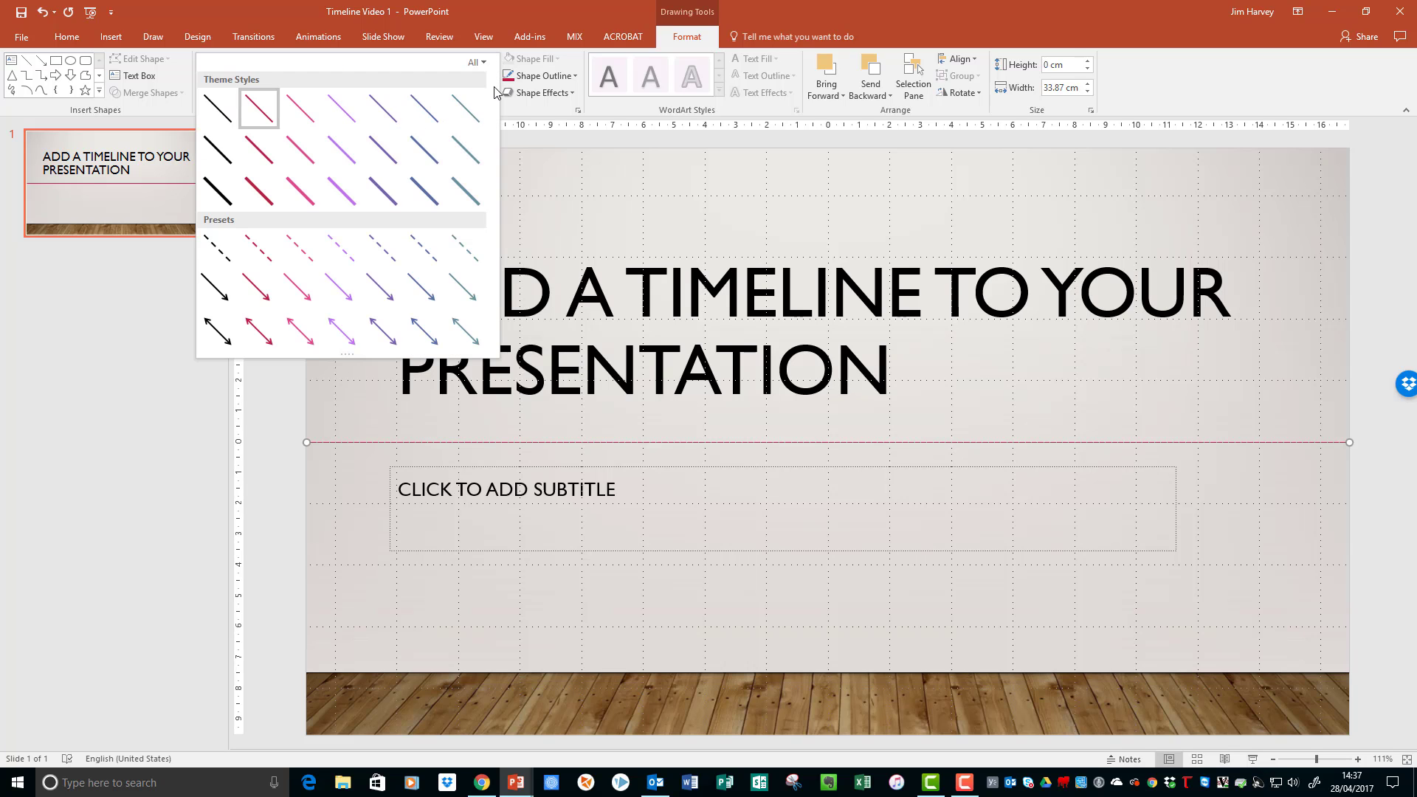
left_click(260, 192)
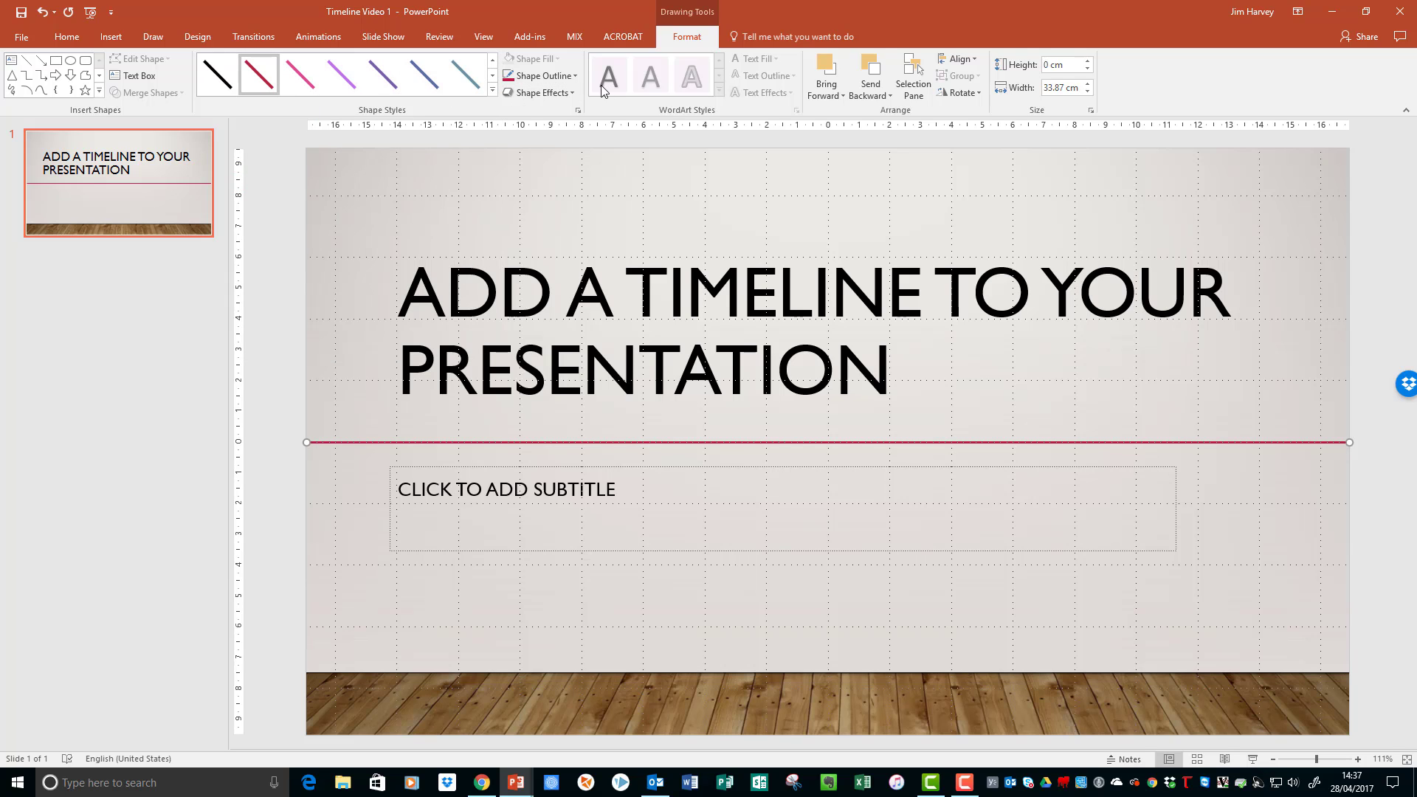
left_click(574, 76)
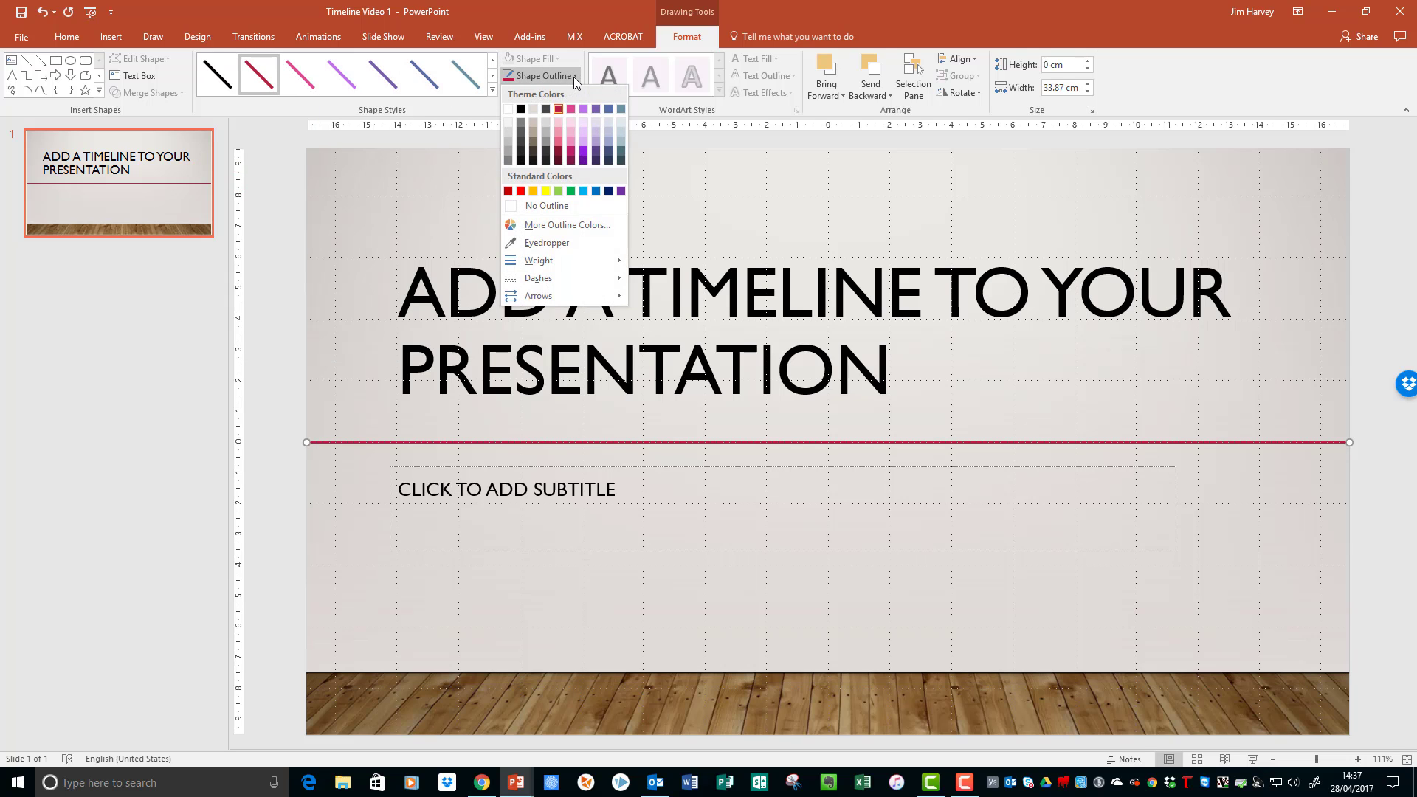
mouse_move(604, 259)
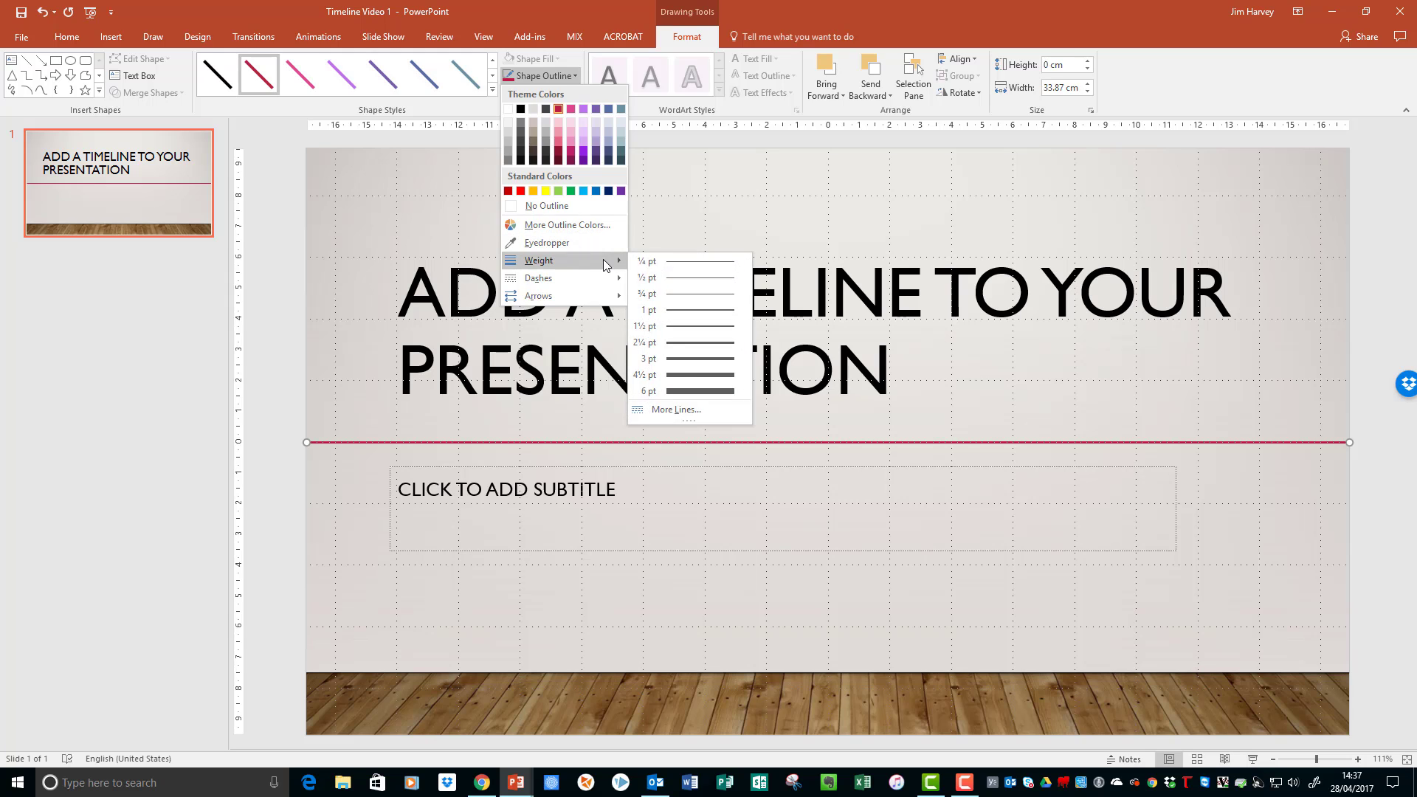
left_click(680, 375)
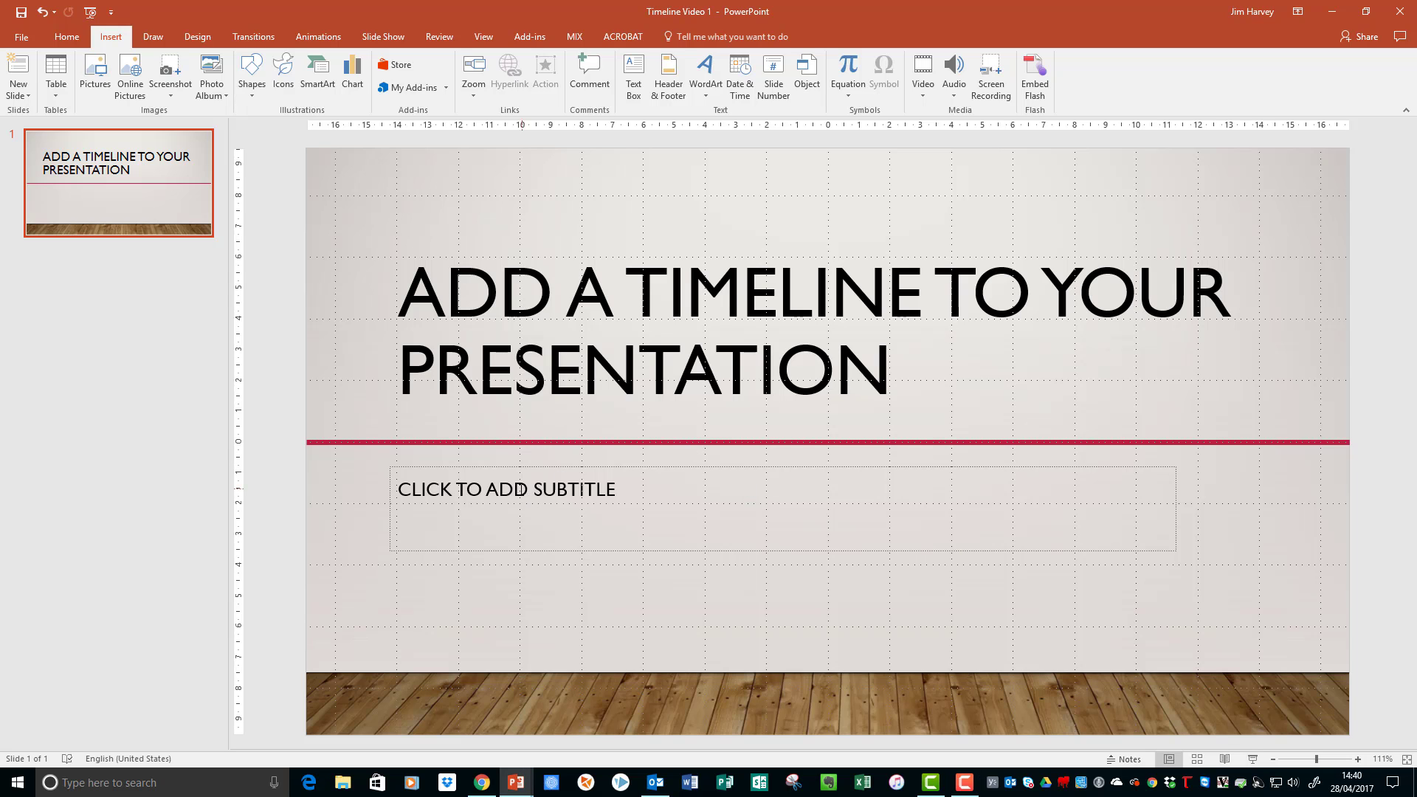
Step: Enter JANUARY in the subtitle placeholder below the red line
left_click(520, 490)
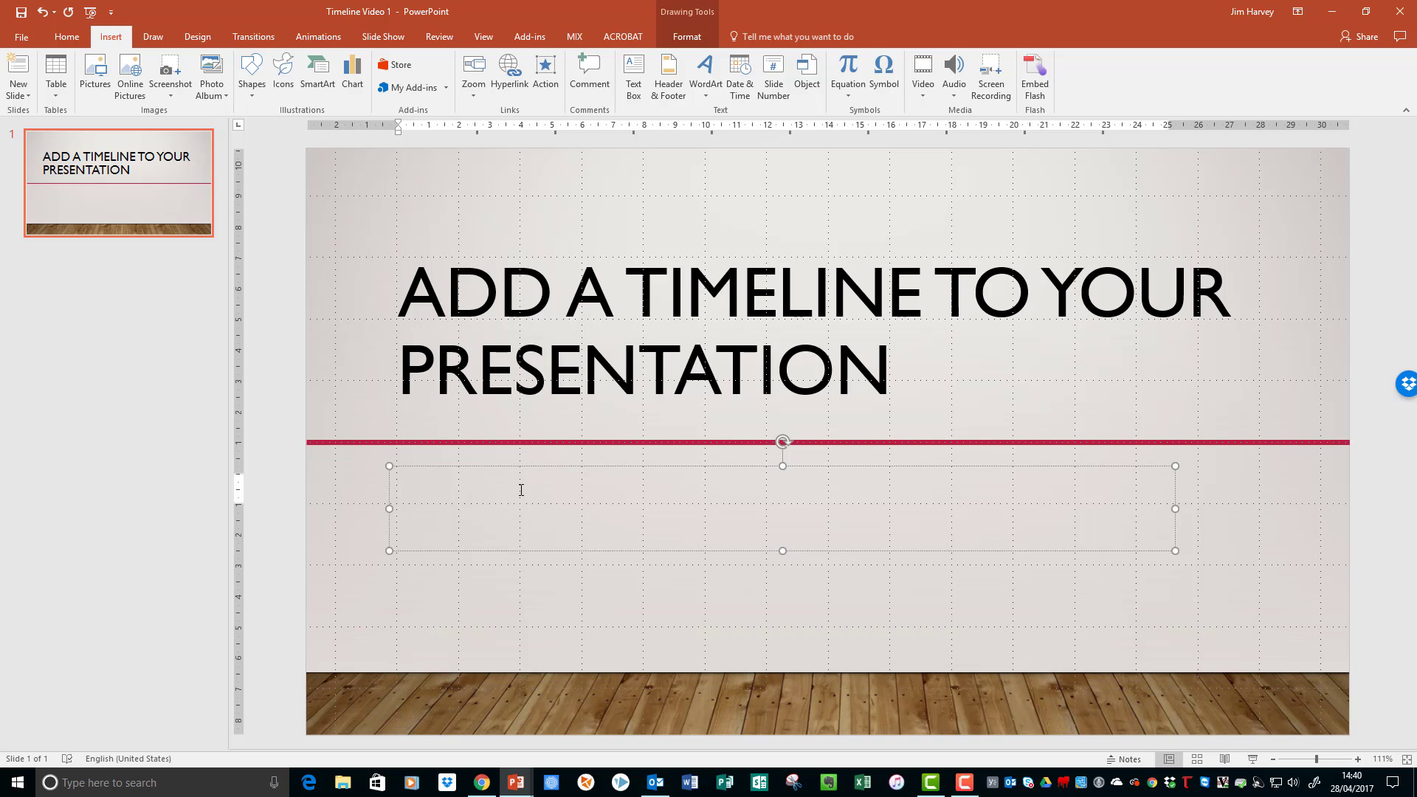
type("JANUARY")
key("F10")
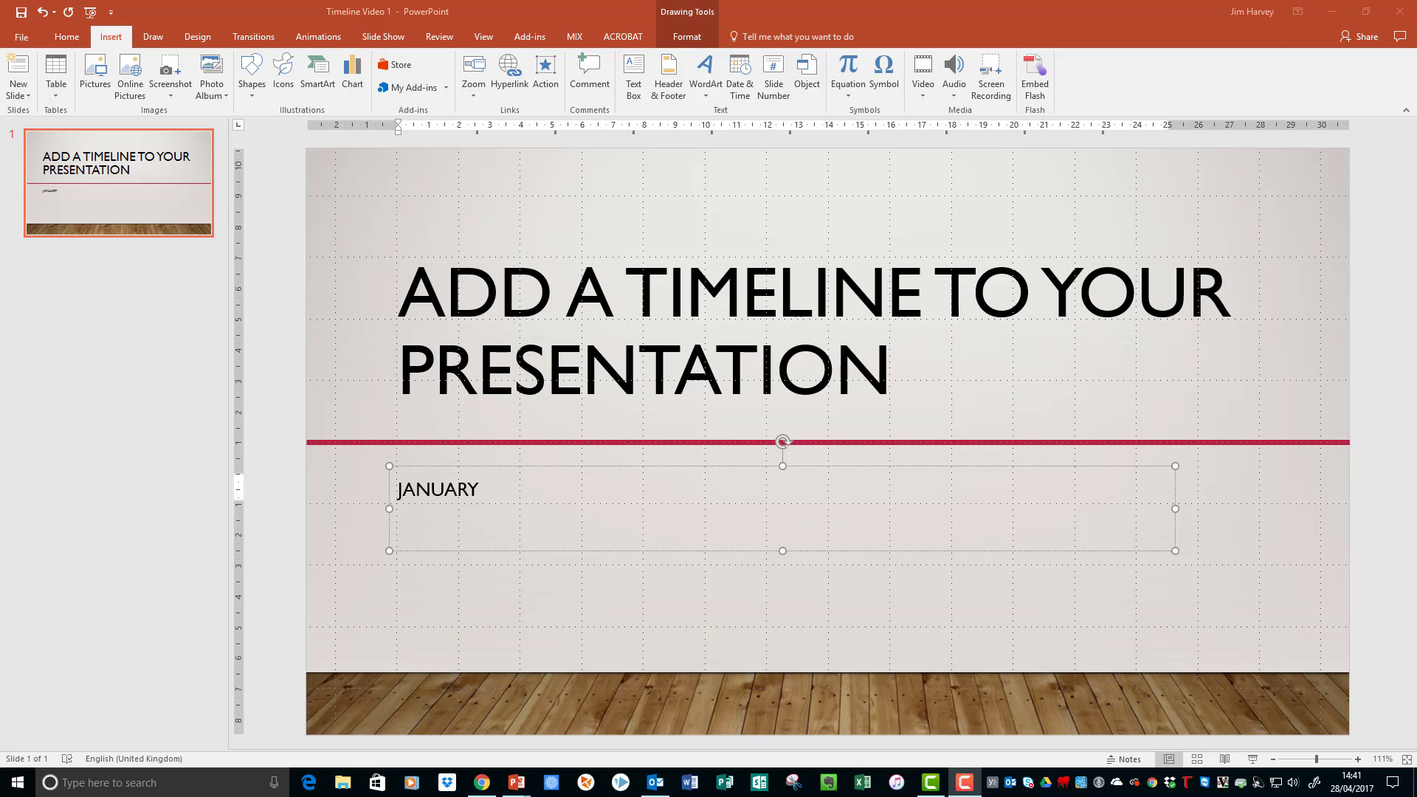
Step: Apply a Push transition coming From Right to slide 1
left_click(253, 37)
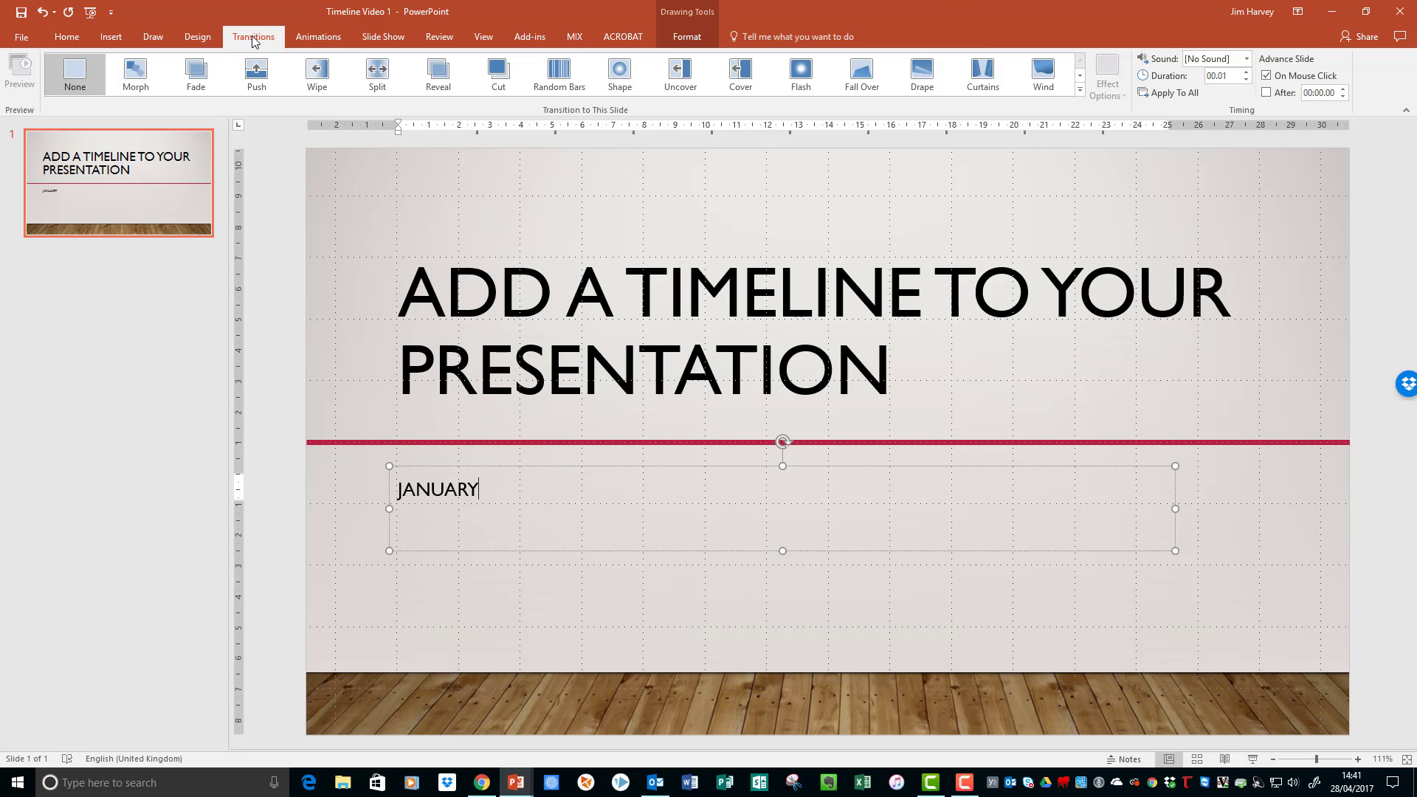
left_click(258, 76)
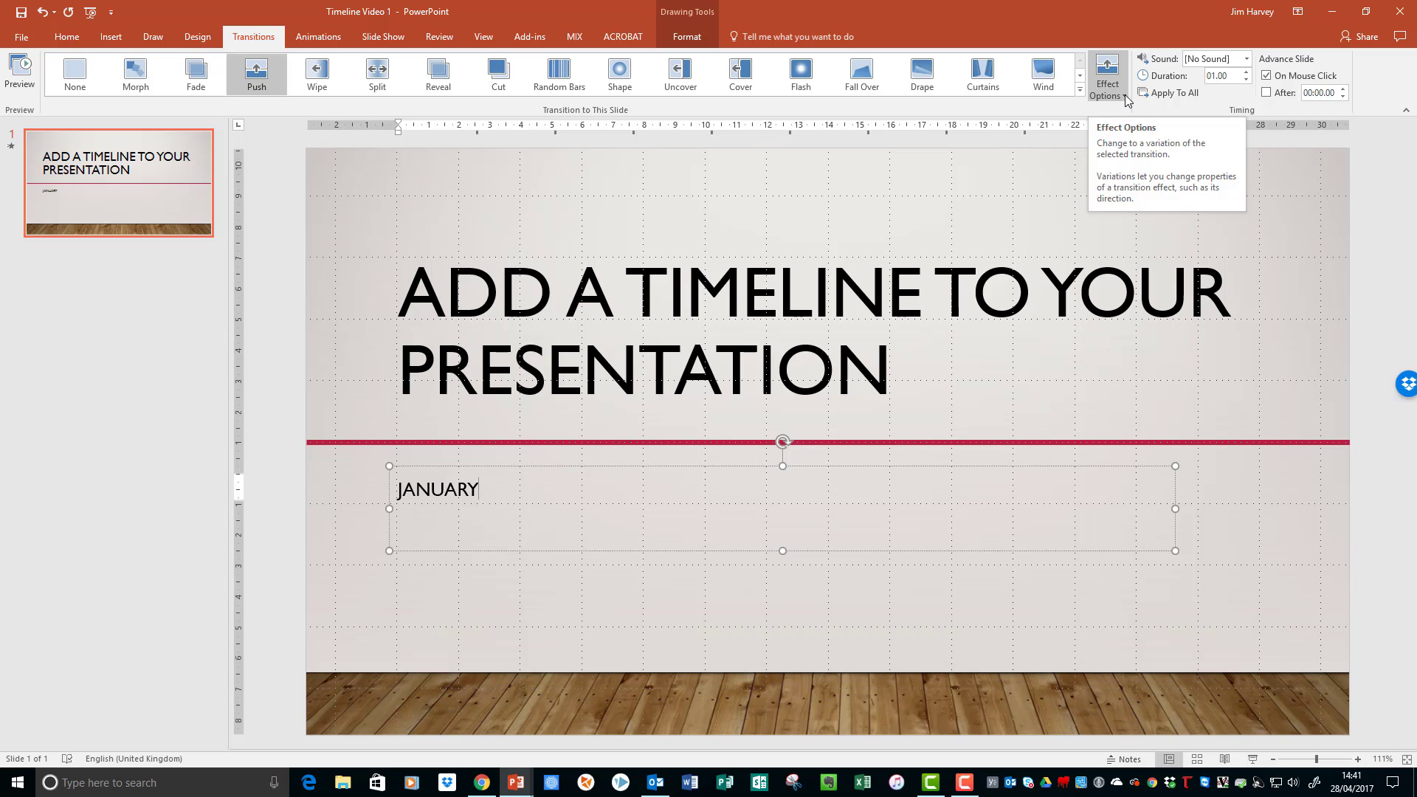
left_click(1125, 94)
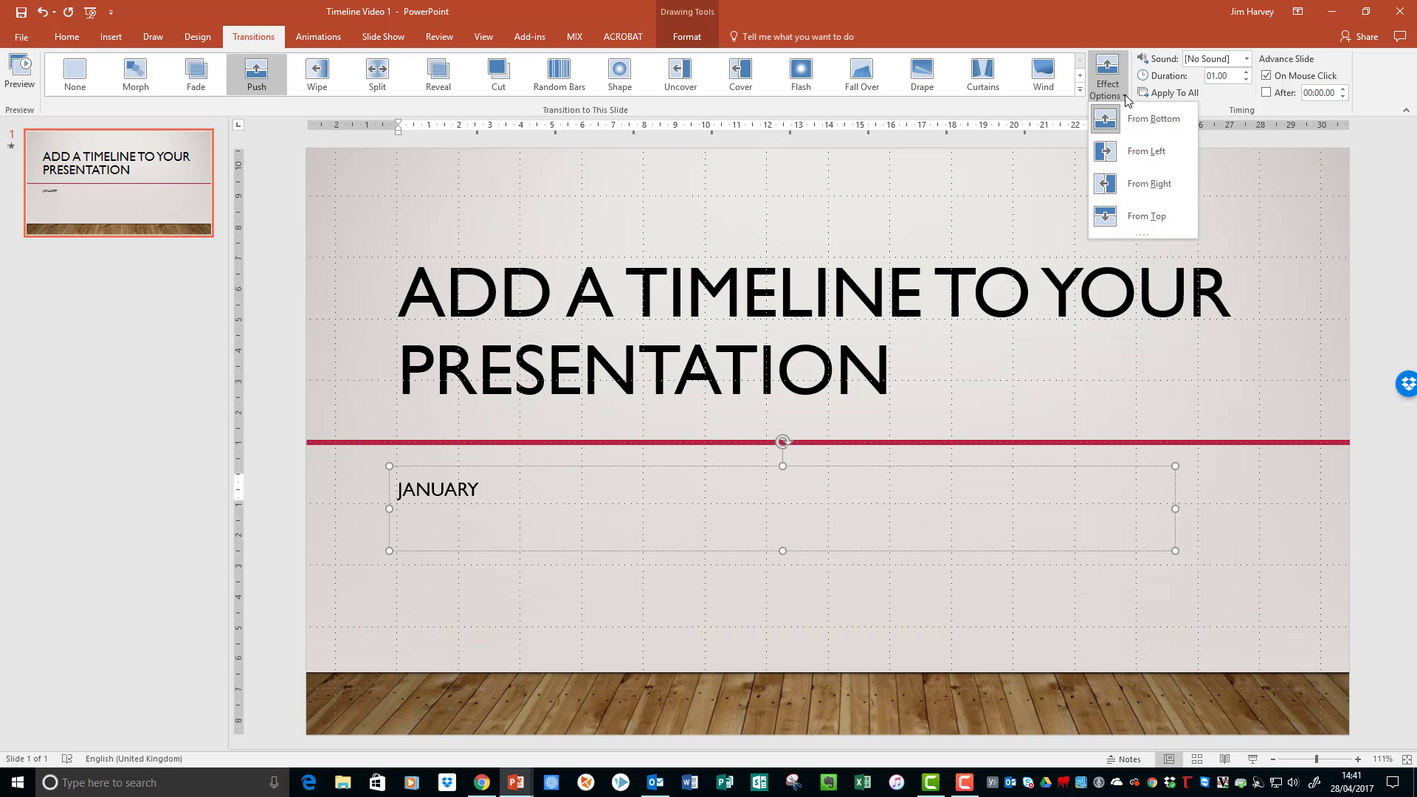
left_click(1148, 188)
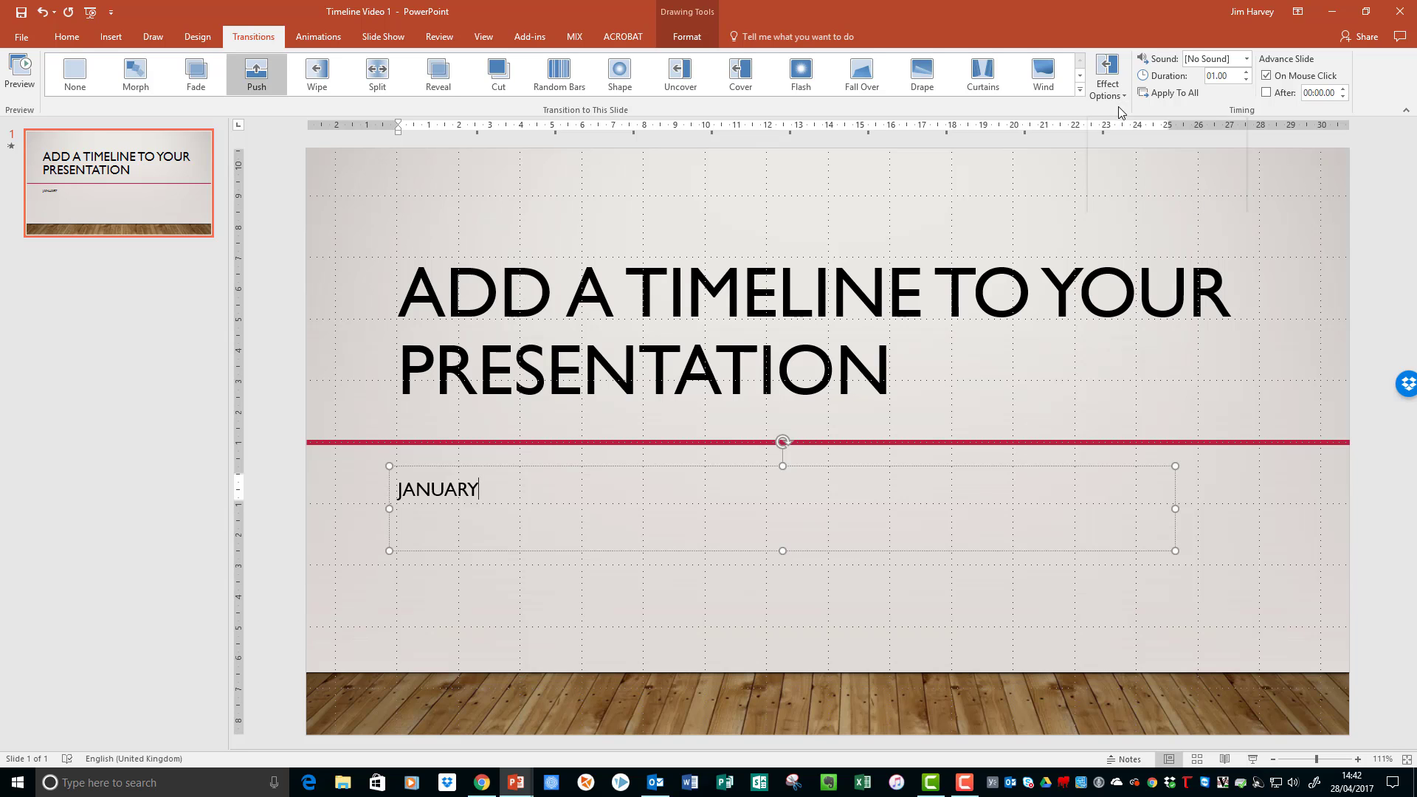
left_click(1119, 99)
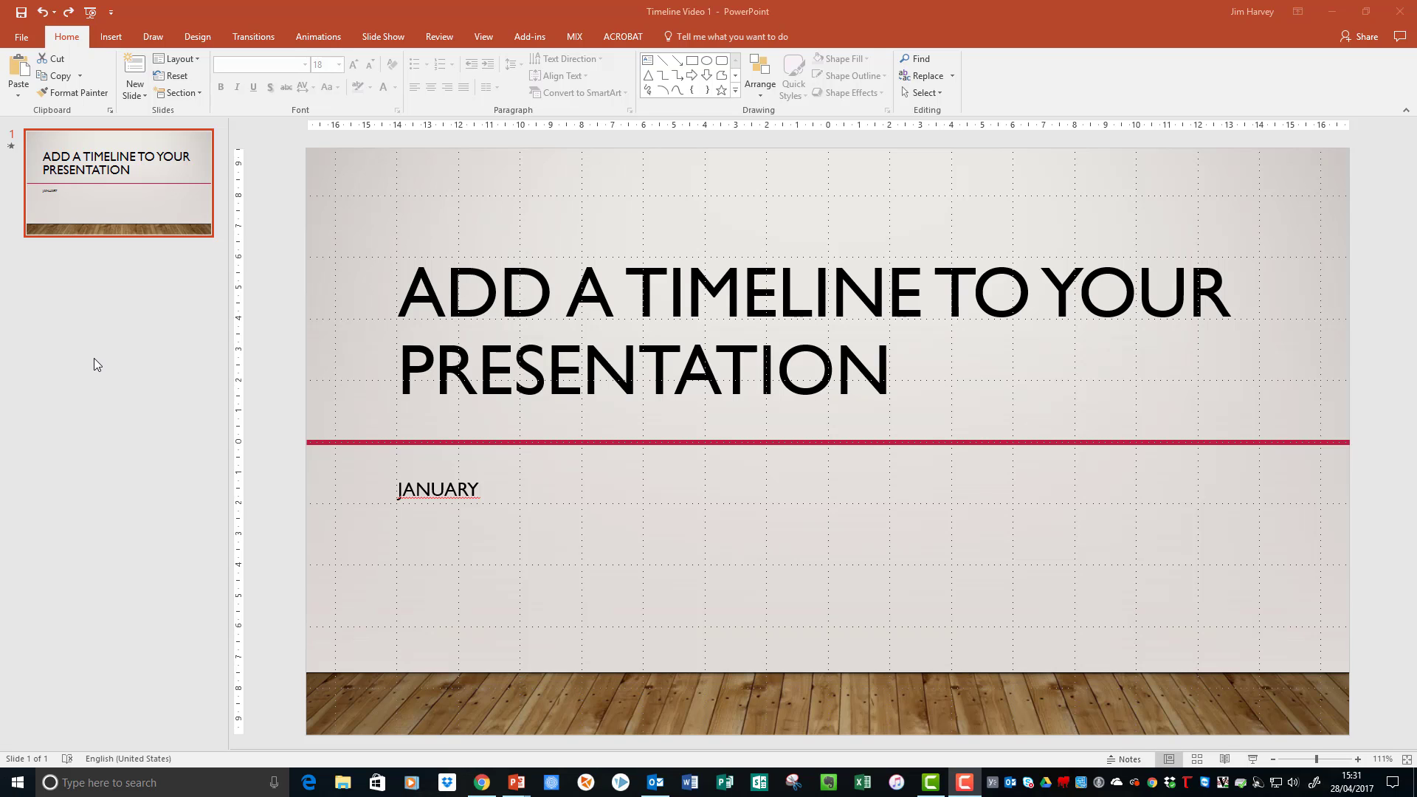
Step: Duplicate the timeline slide twice so the deck has three copies
right_click(109, 189)
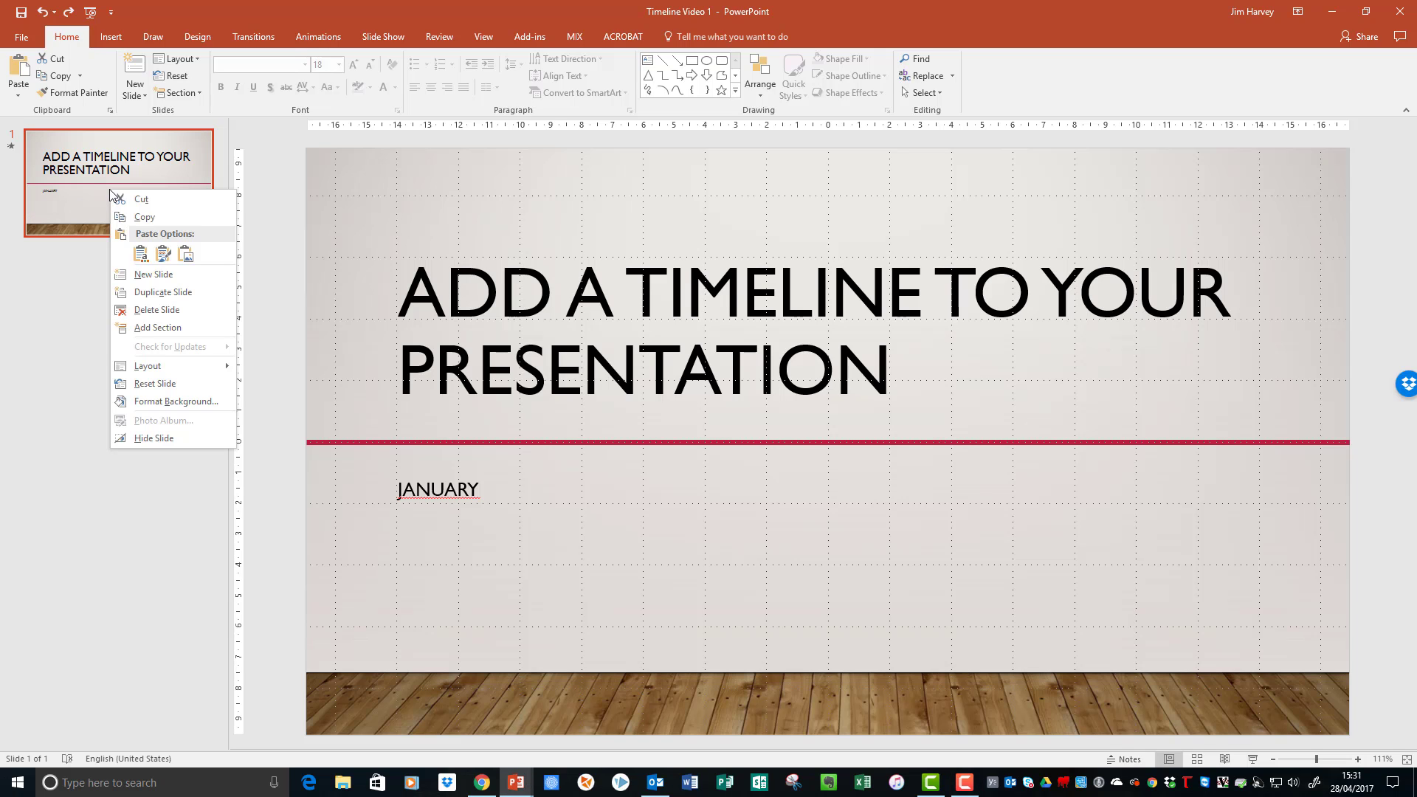
left_click(166, 292)
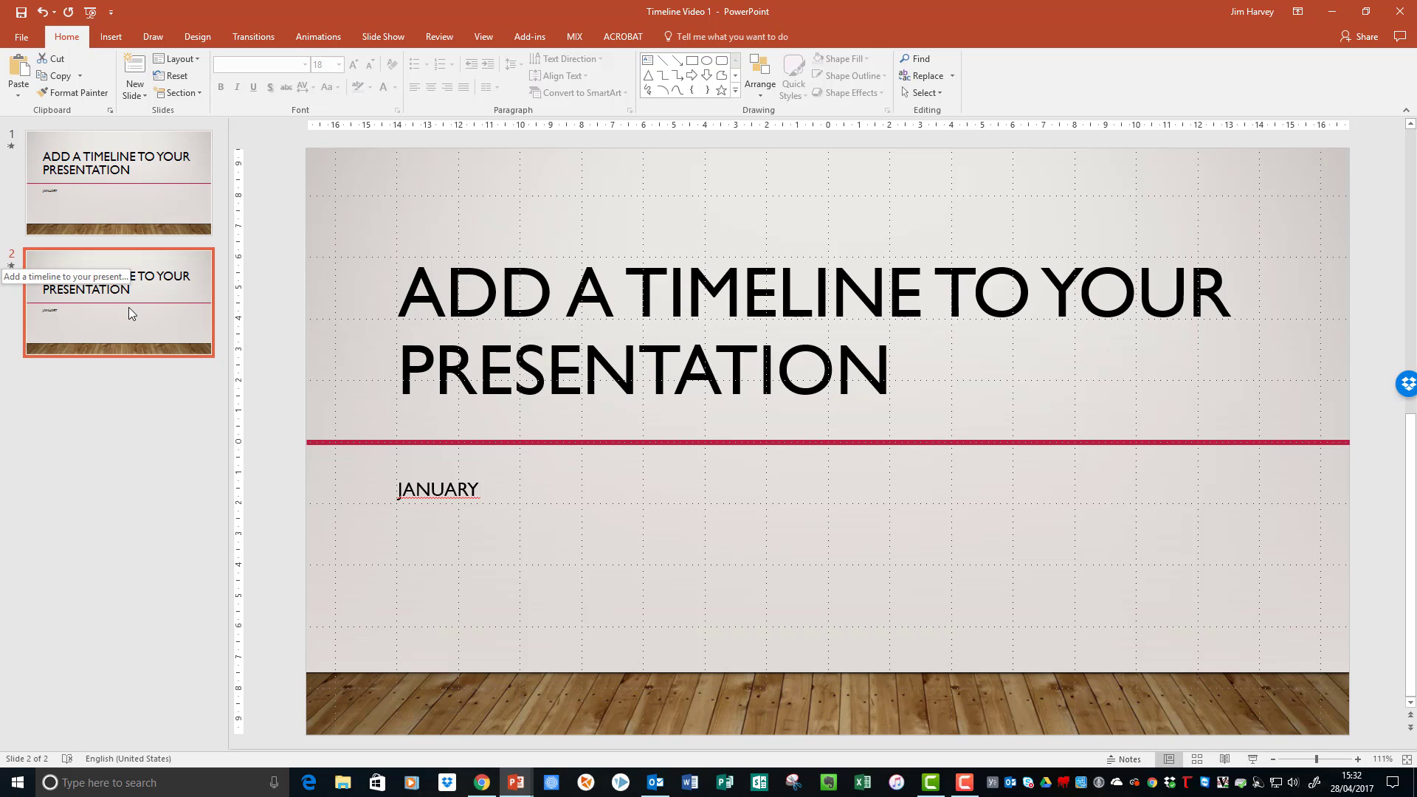
right_click(81, 332)
left_click(113, 434)
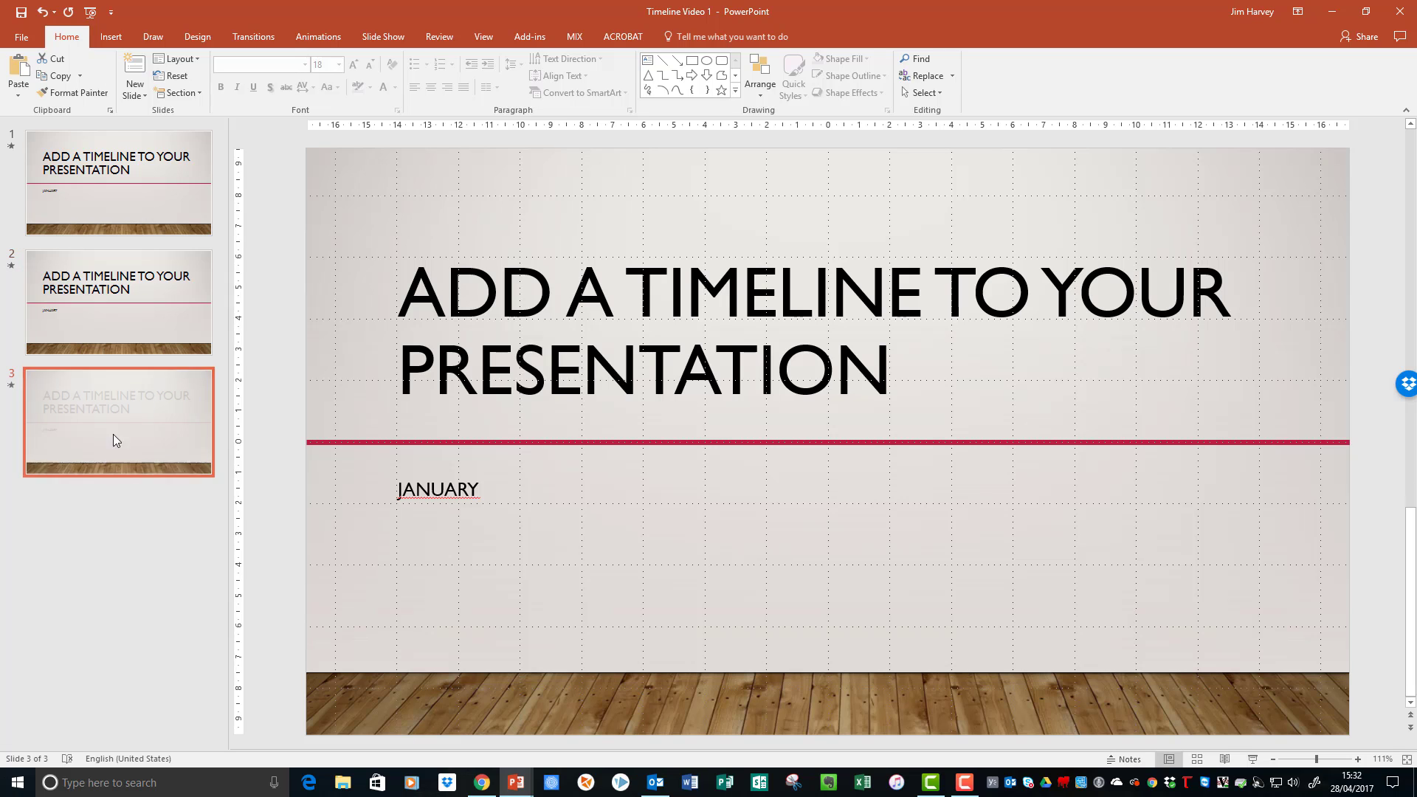
Step: Relabel slide 2 as FEBRUARY and slide 3 as MARCH
left_click(130, 325)
double_click(439, 489)
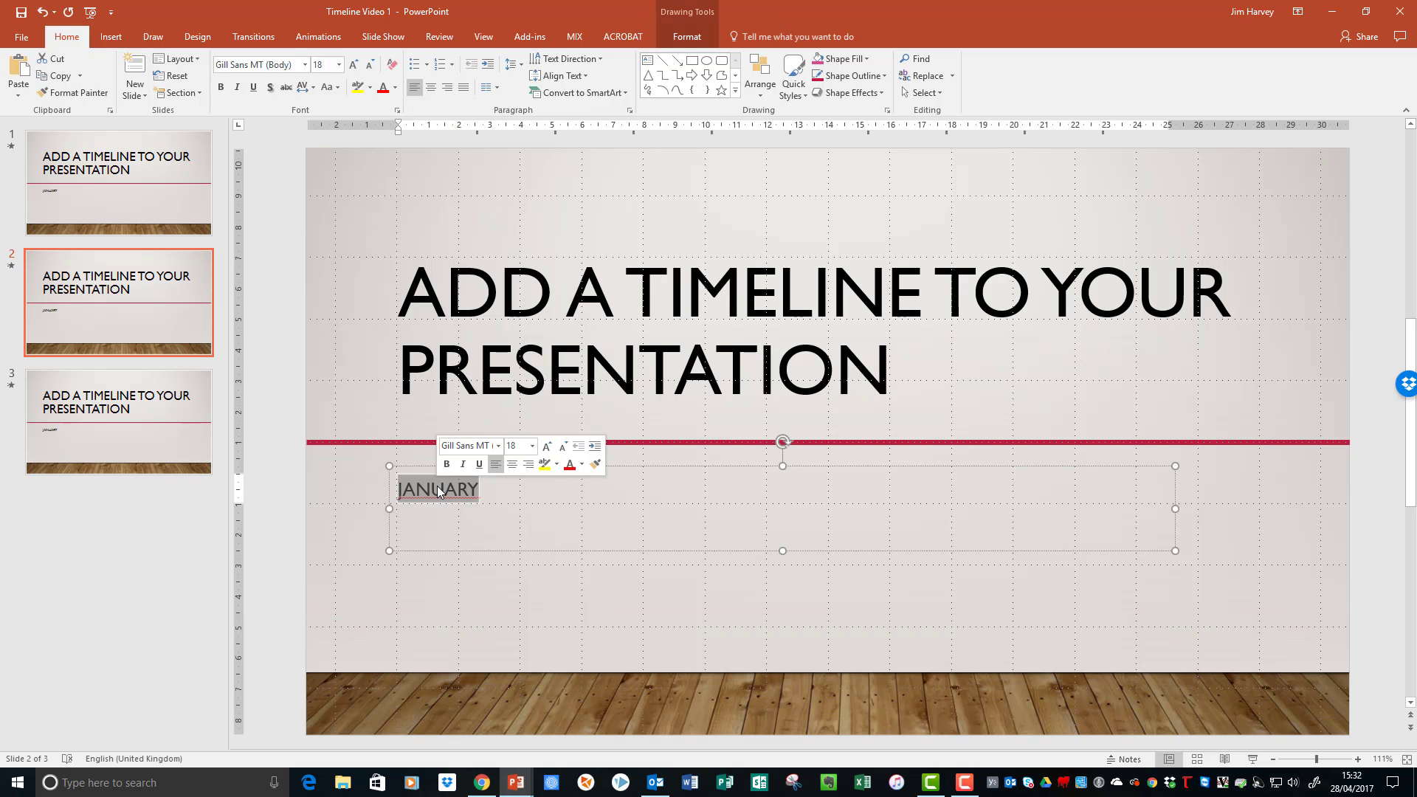
type("FEB")
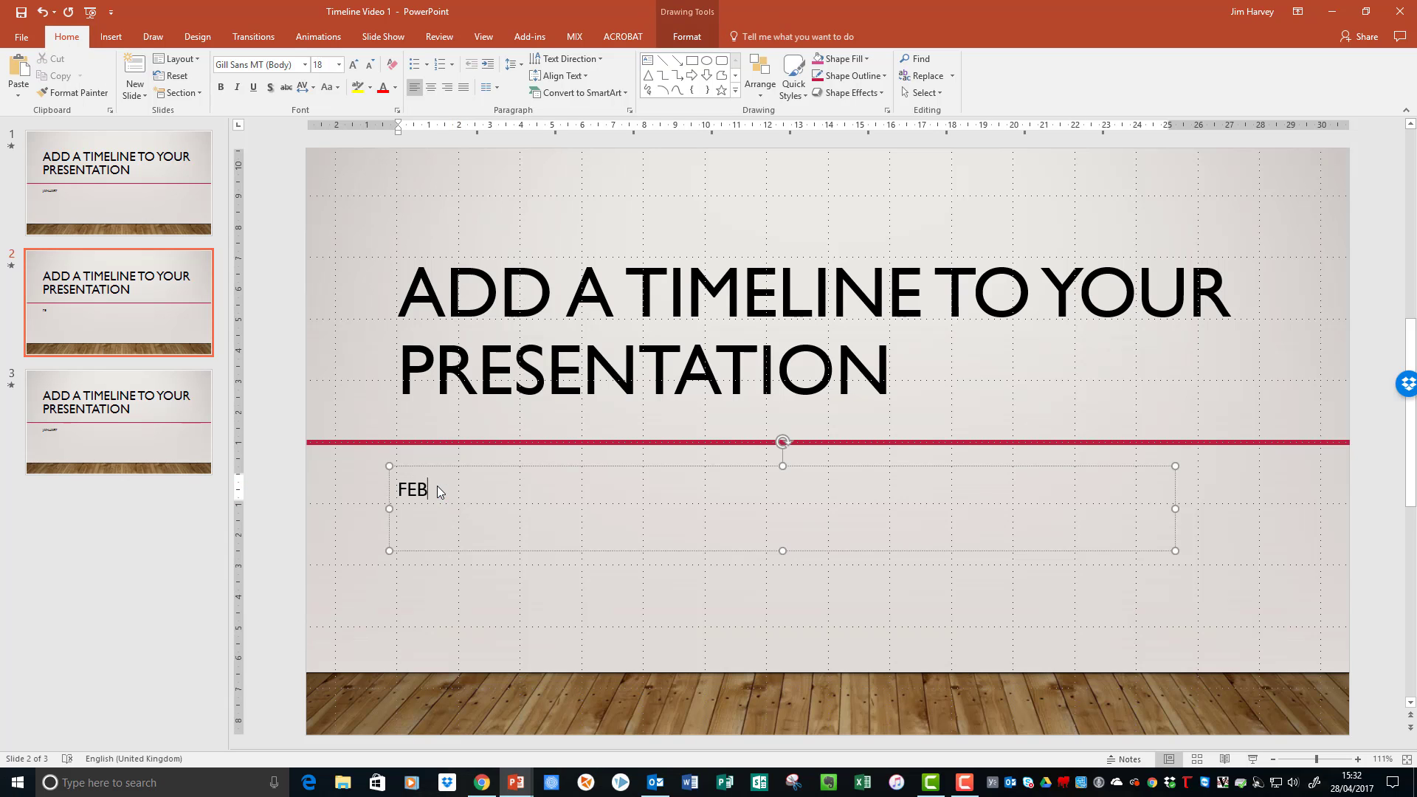
type("RUARY")
left_click(82, 434)
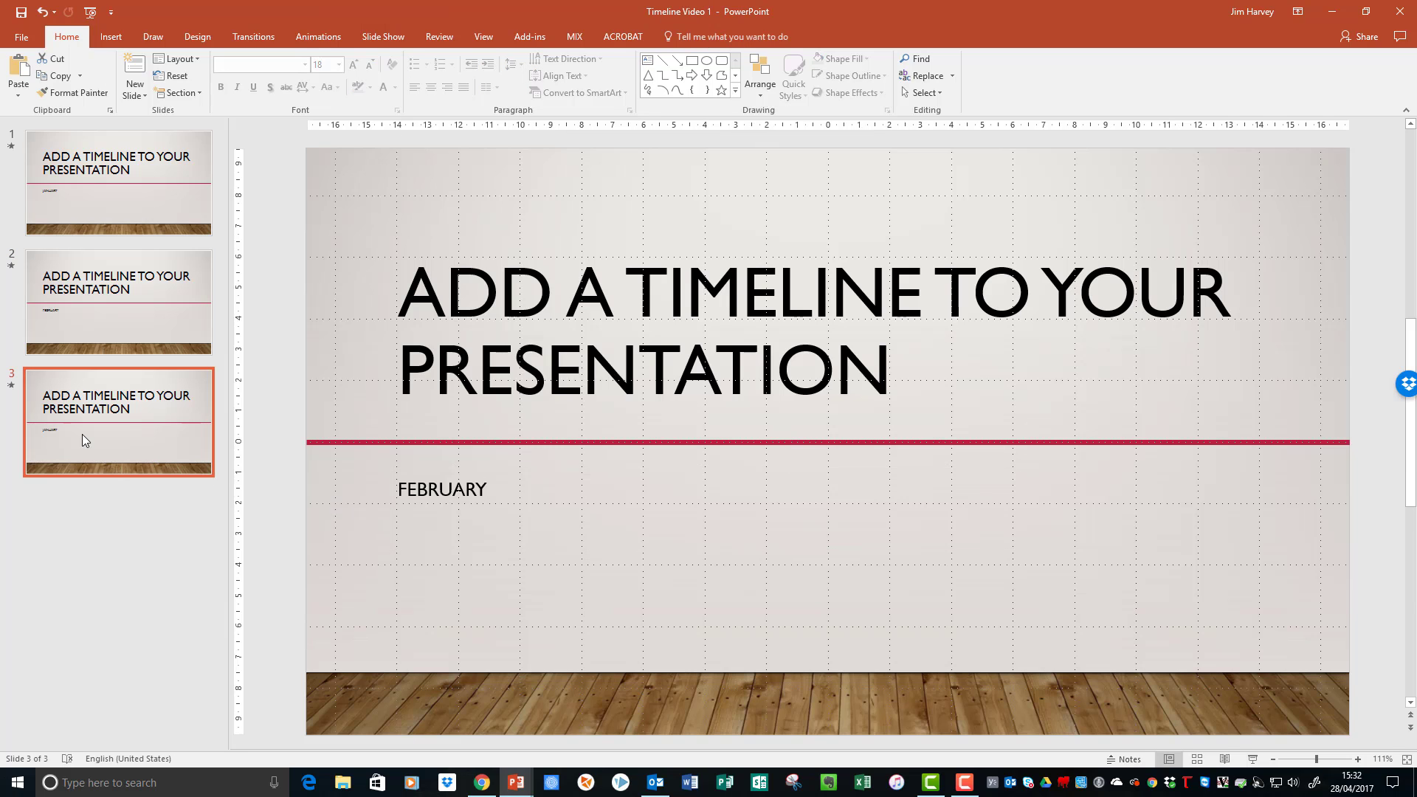
double_click(445, 486)
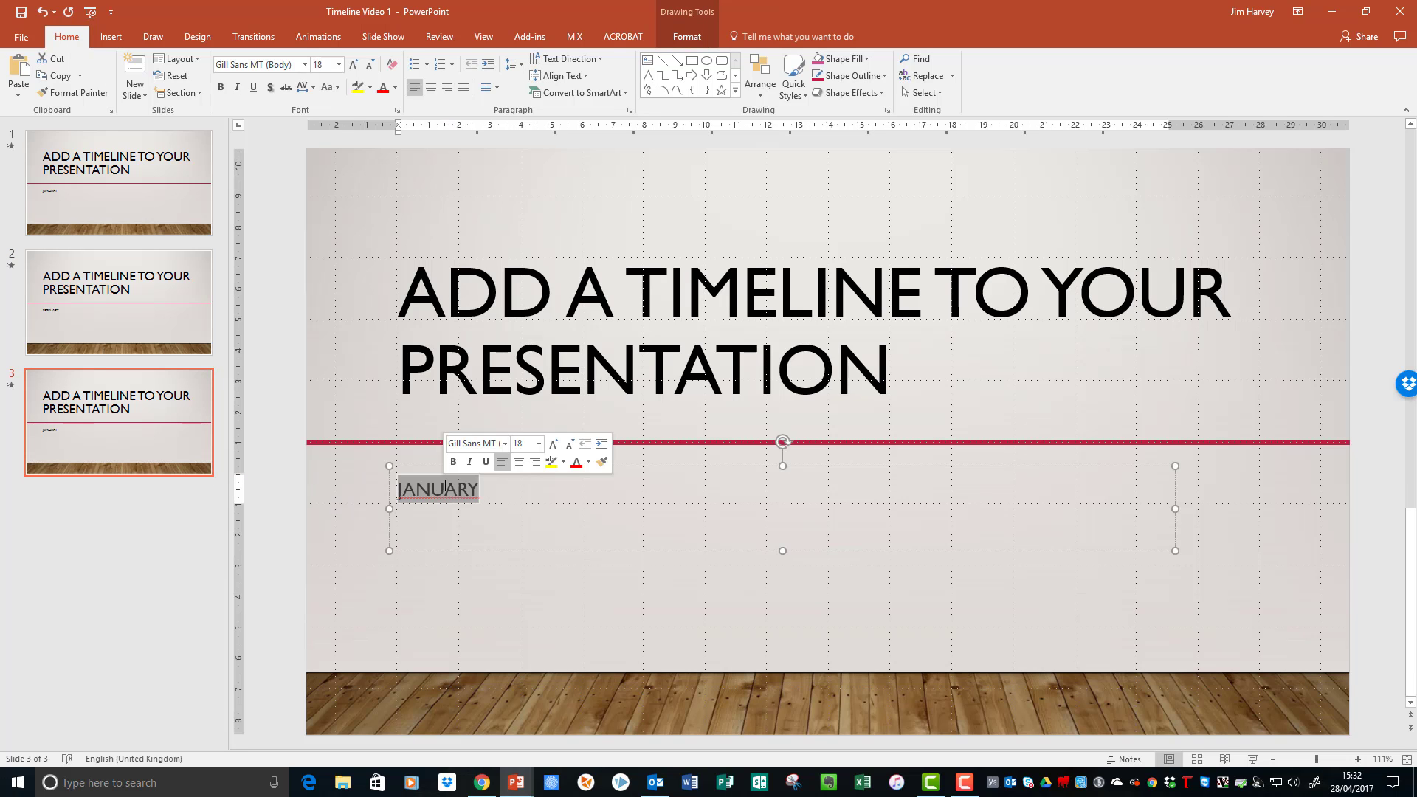
type("MARCH")
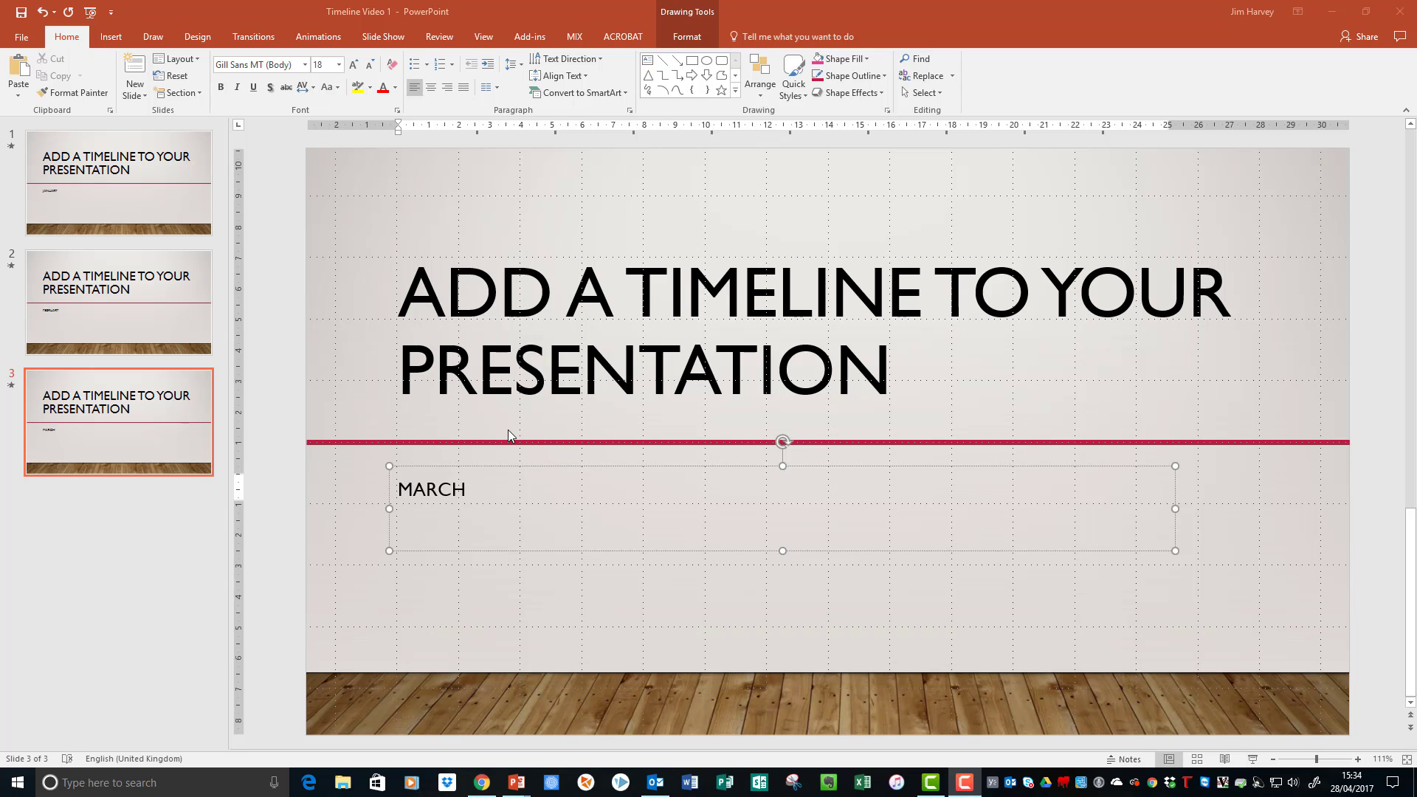
Step: Raise the Push transition duration to 01.75 seconds, then review slides 2 and 1
left_click(249, 39)
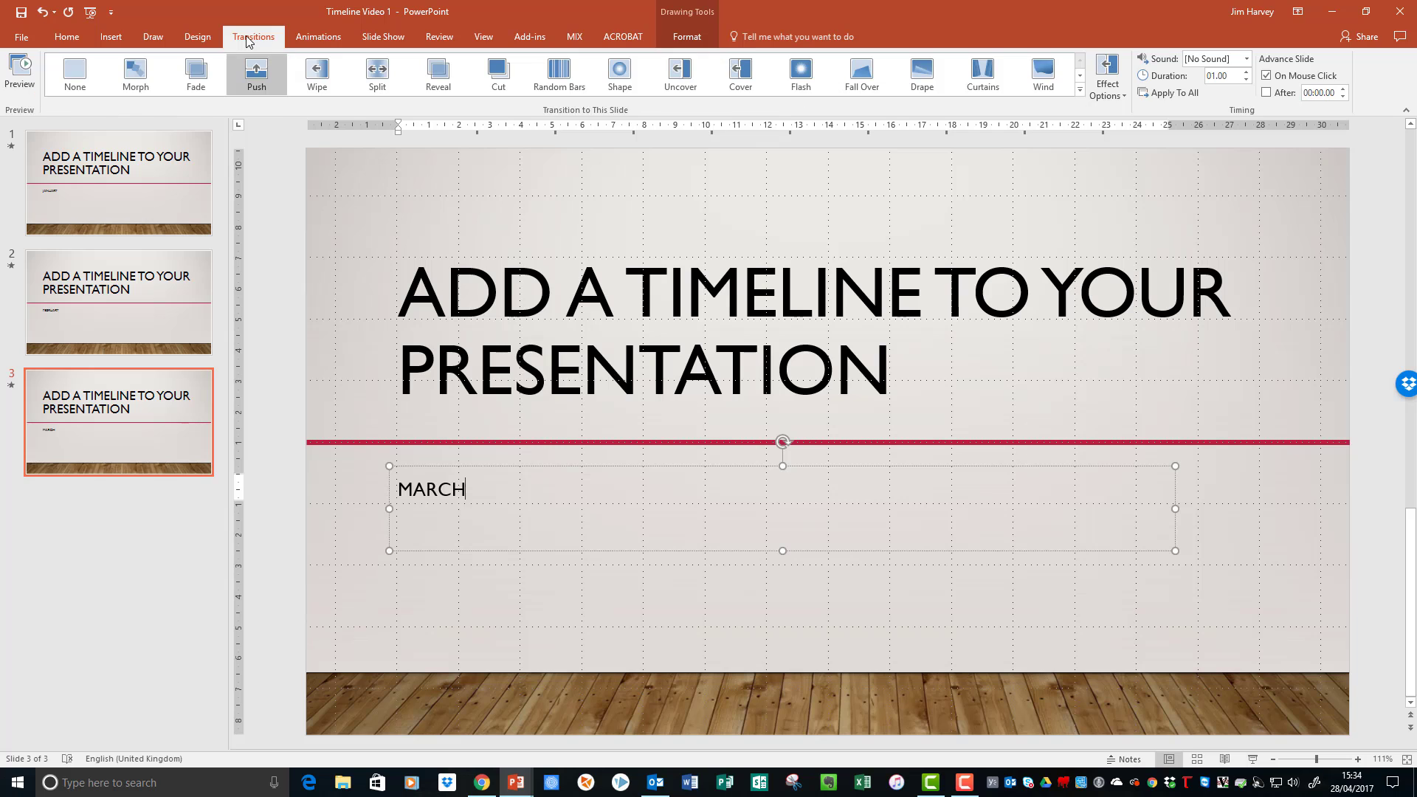
left_click(1249, 73)
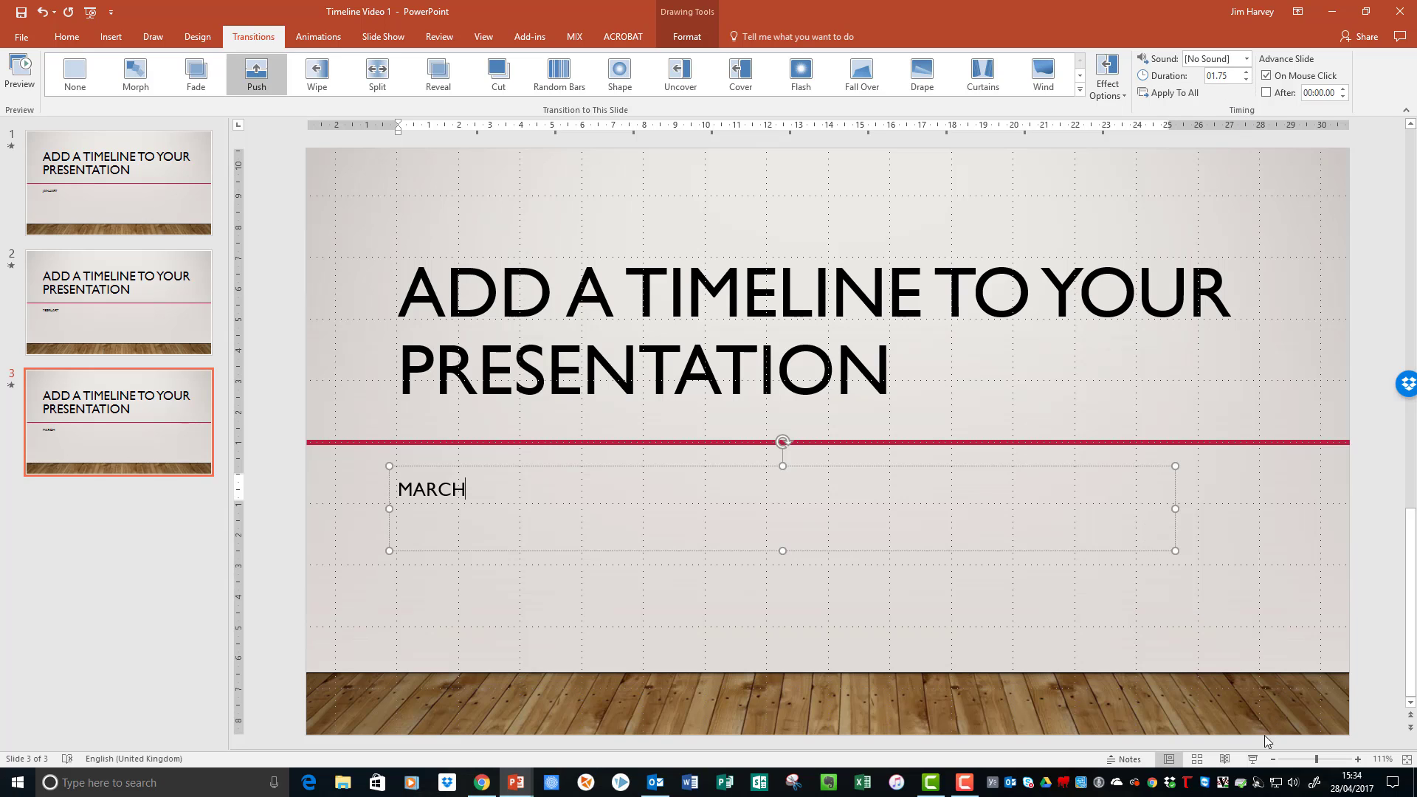
left_click(981, 630)
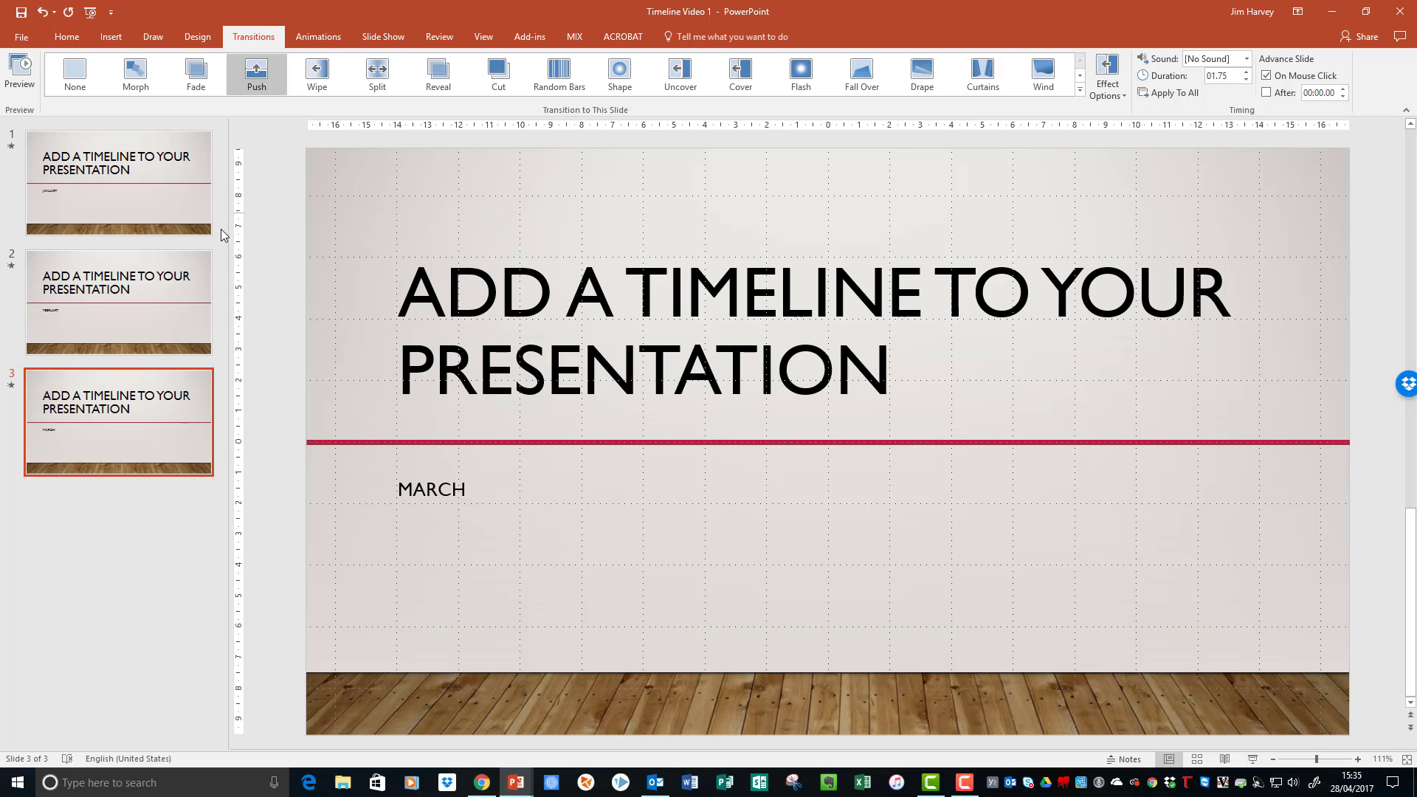
left_click(151, 279)
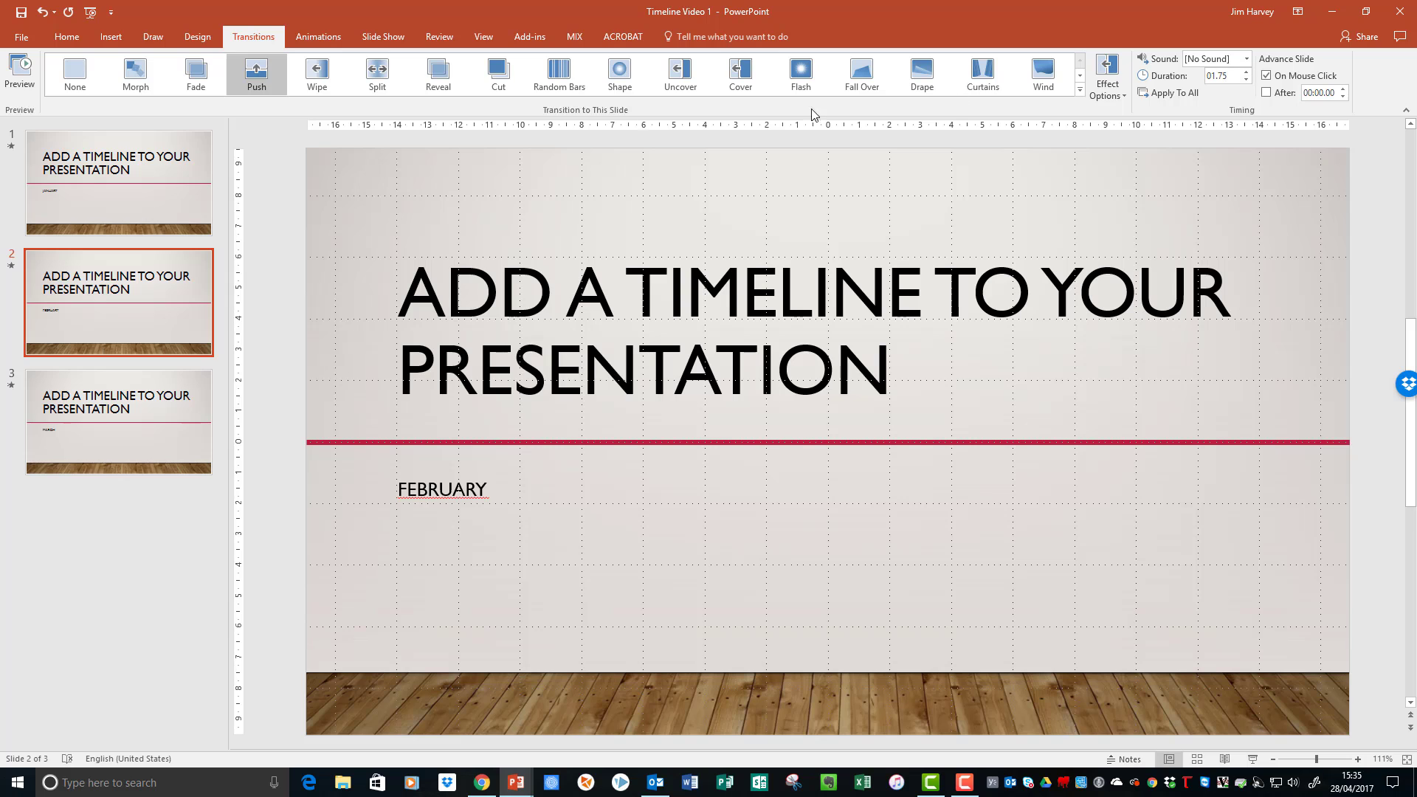
left_click(186, 162)
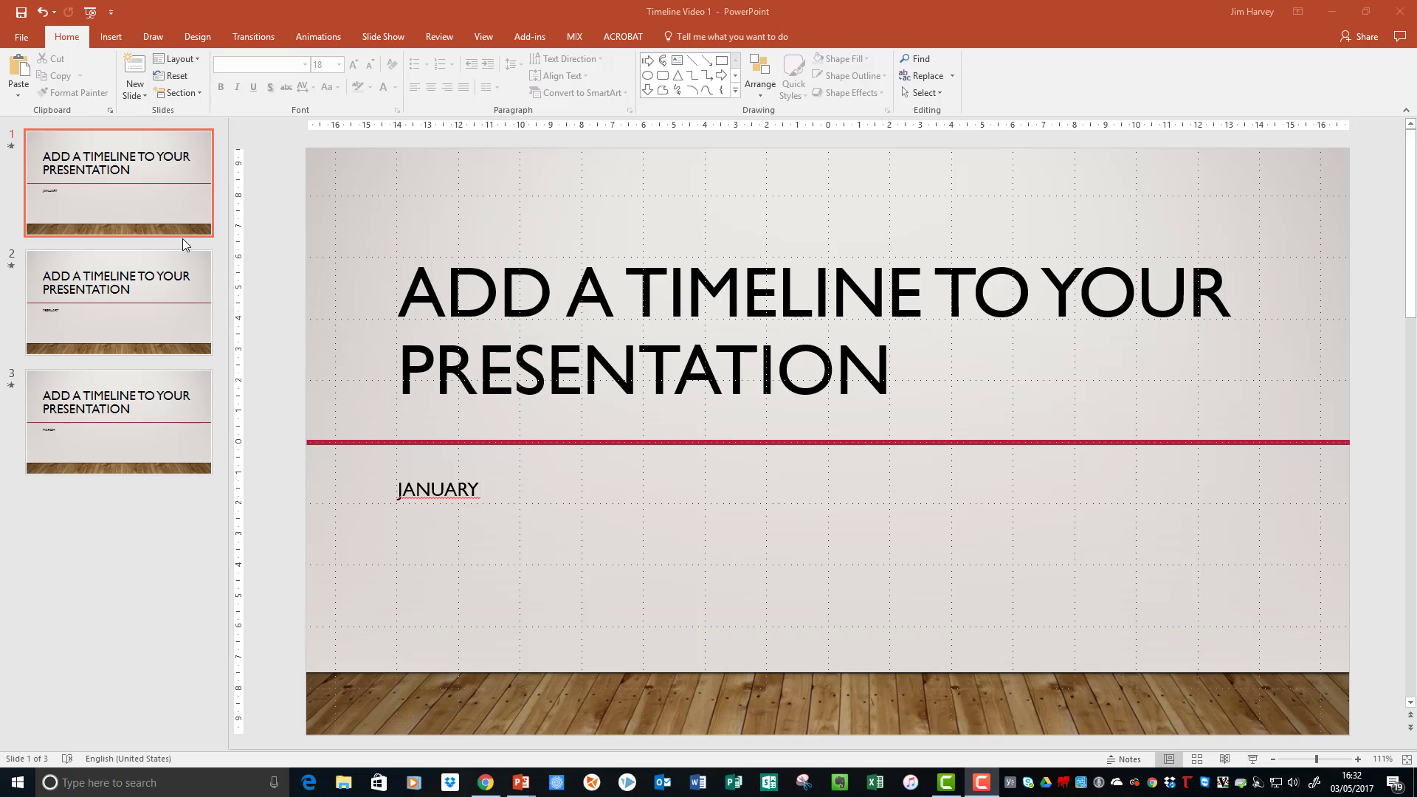
Step: Draw a small red oval dot on slide 1's timeline just above JANUARY
left_click(111, 37)
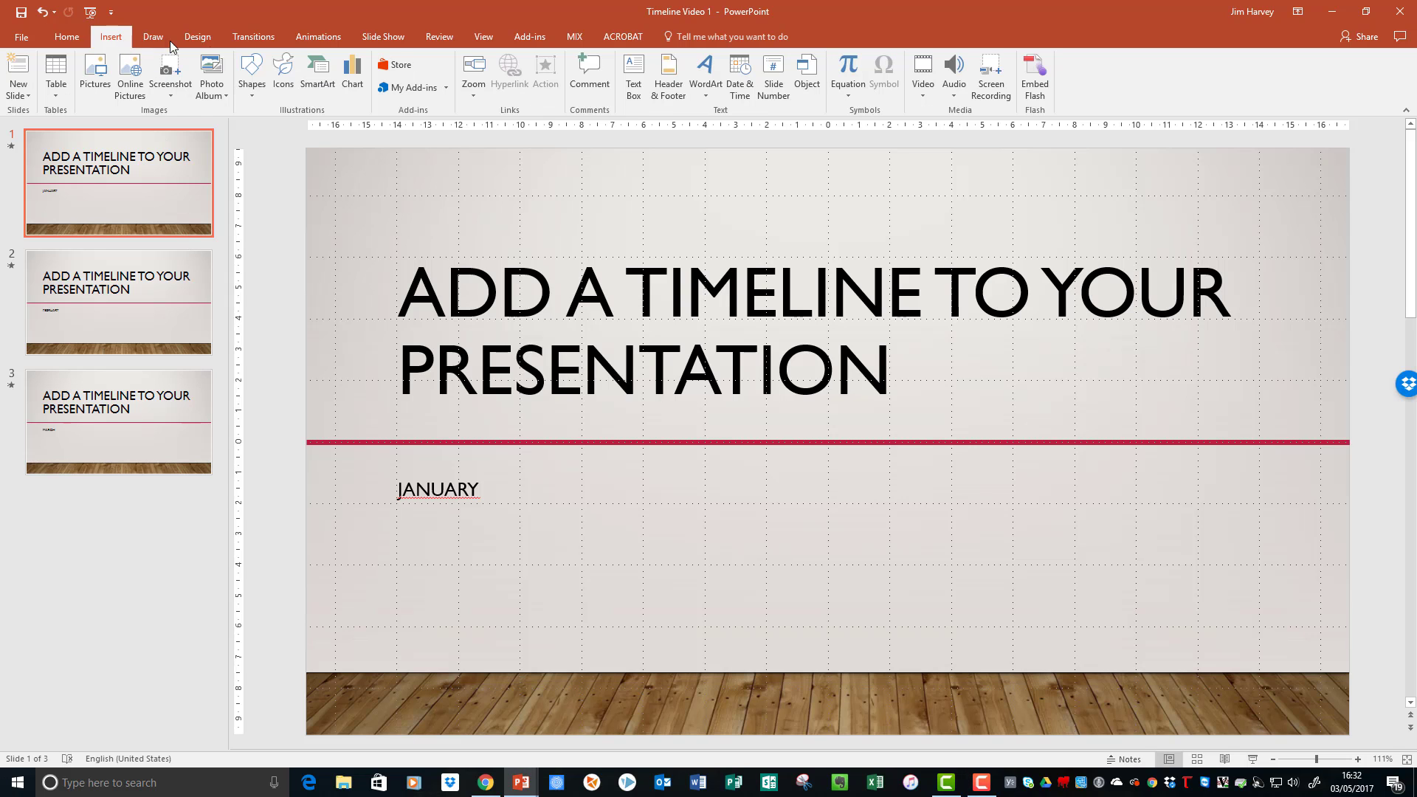
left_click(252, 74)
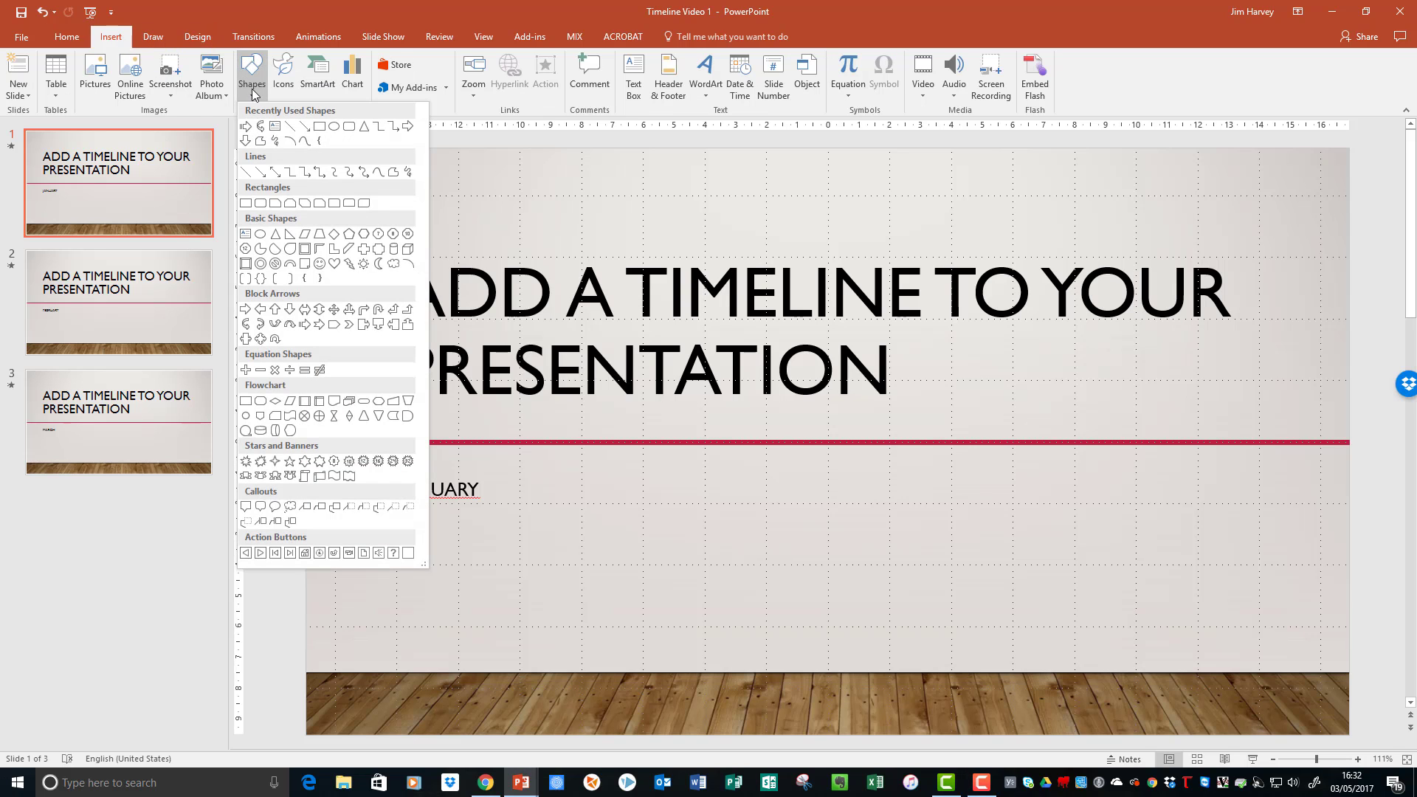
left_click(260, 248)
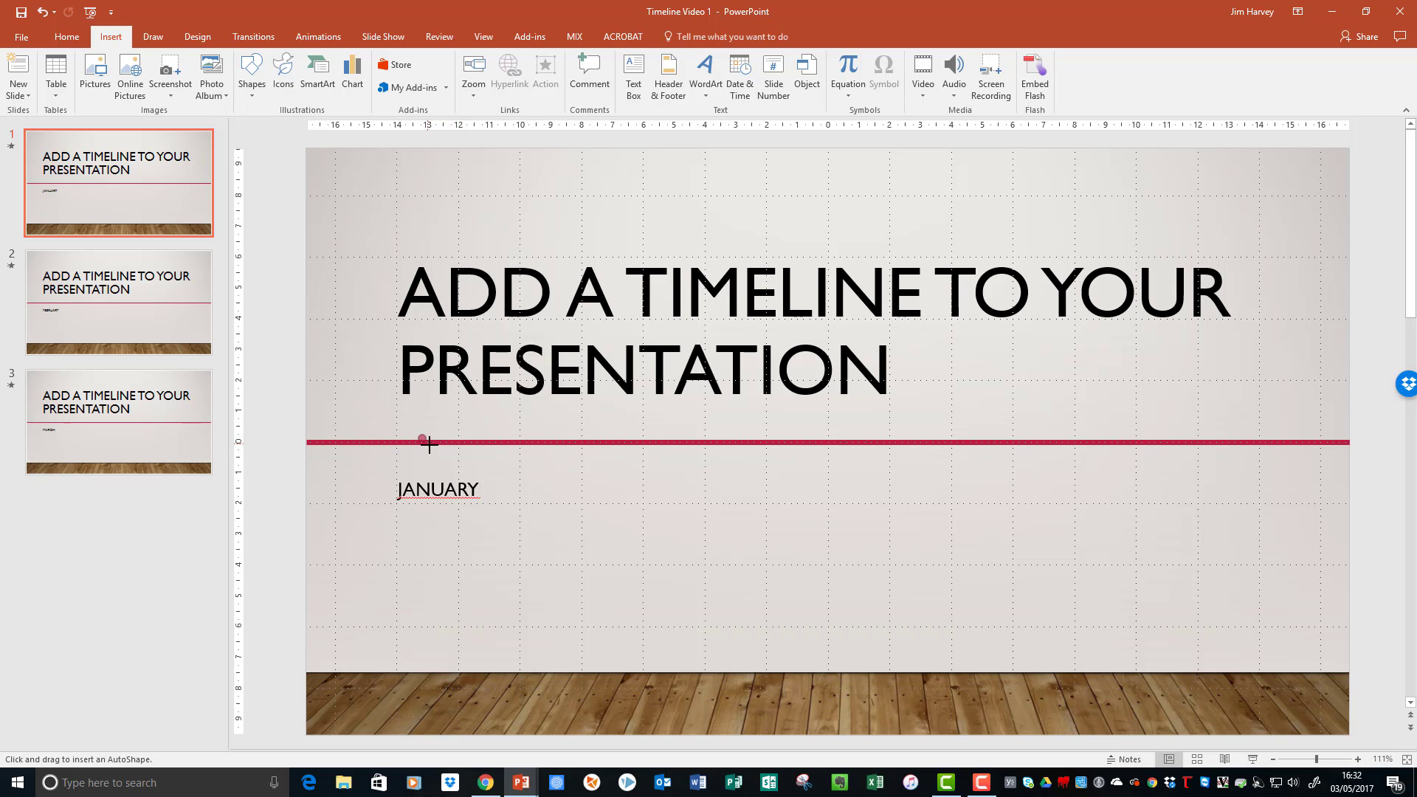
mouse_move(425, 441)
left_mouse_down()
mouse_move(451, 450)
mouse_move(434, 444)
left_mouse_up()
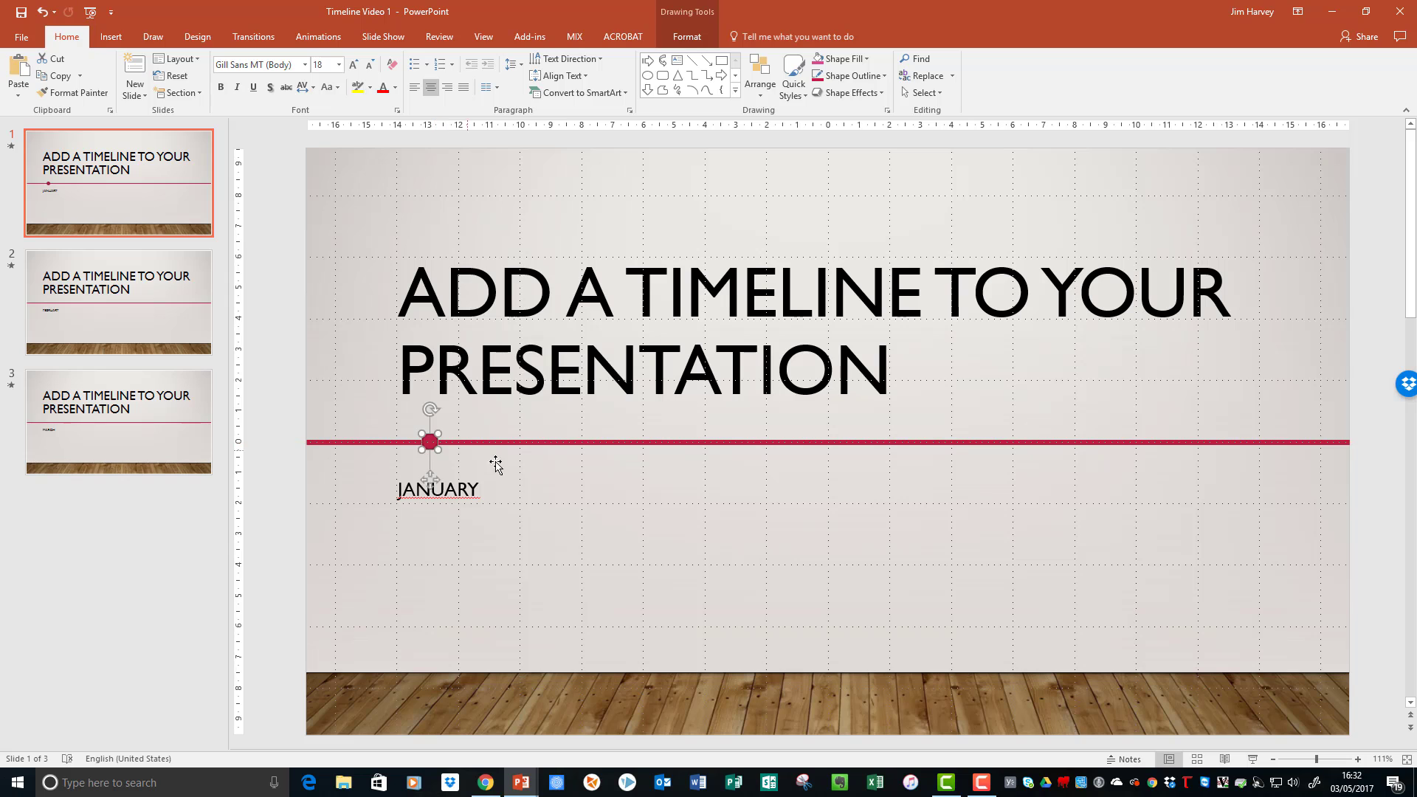
left_click(574, 487)
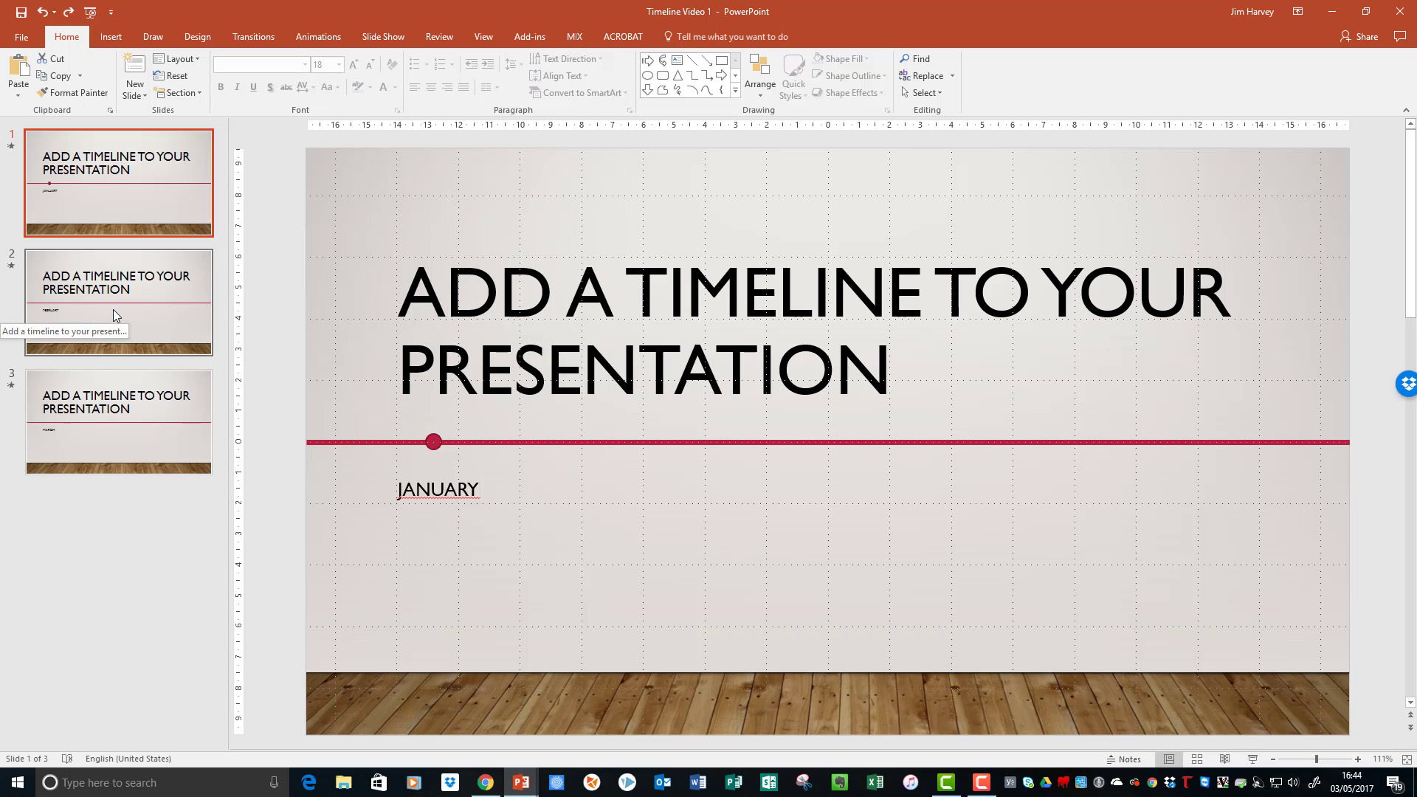
Step: Copy the red dot from slide 1's timeline
left_click(138, 325)
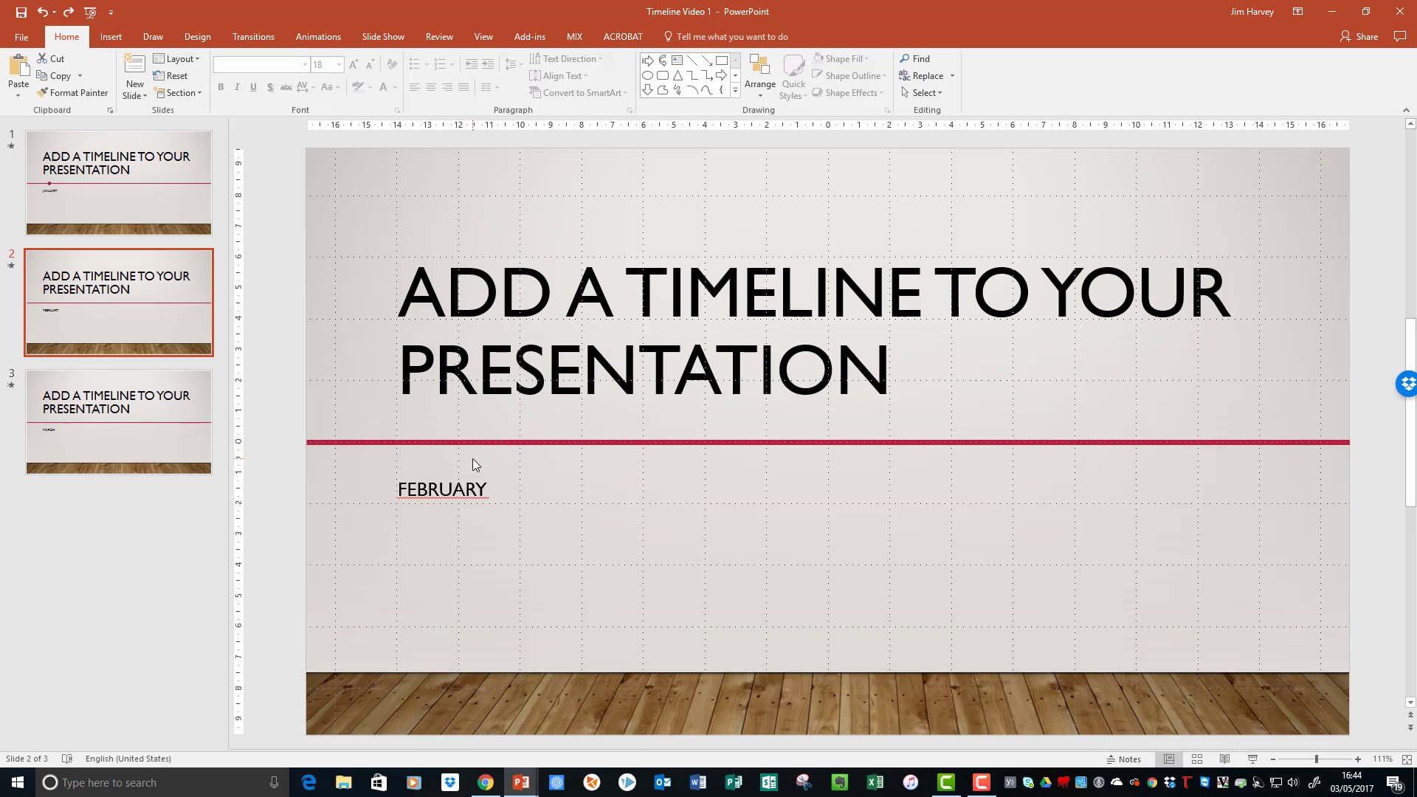
left_click(82, 183)
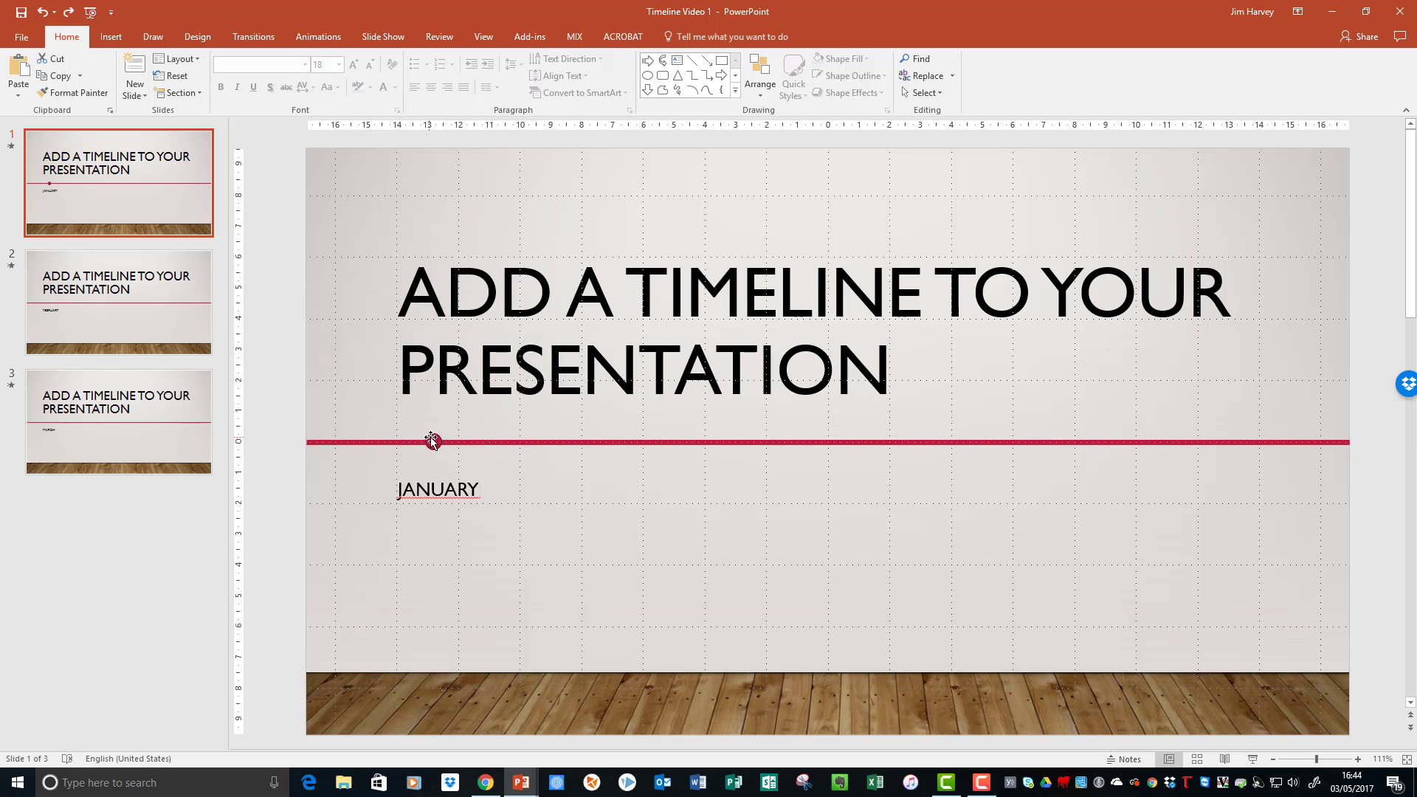
left_click(433, 445)
right_click(433, 445)
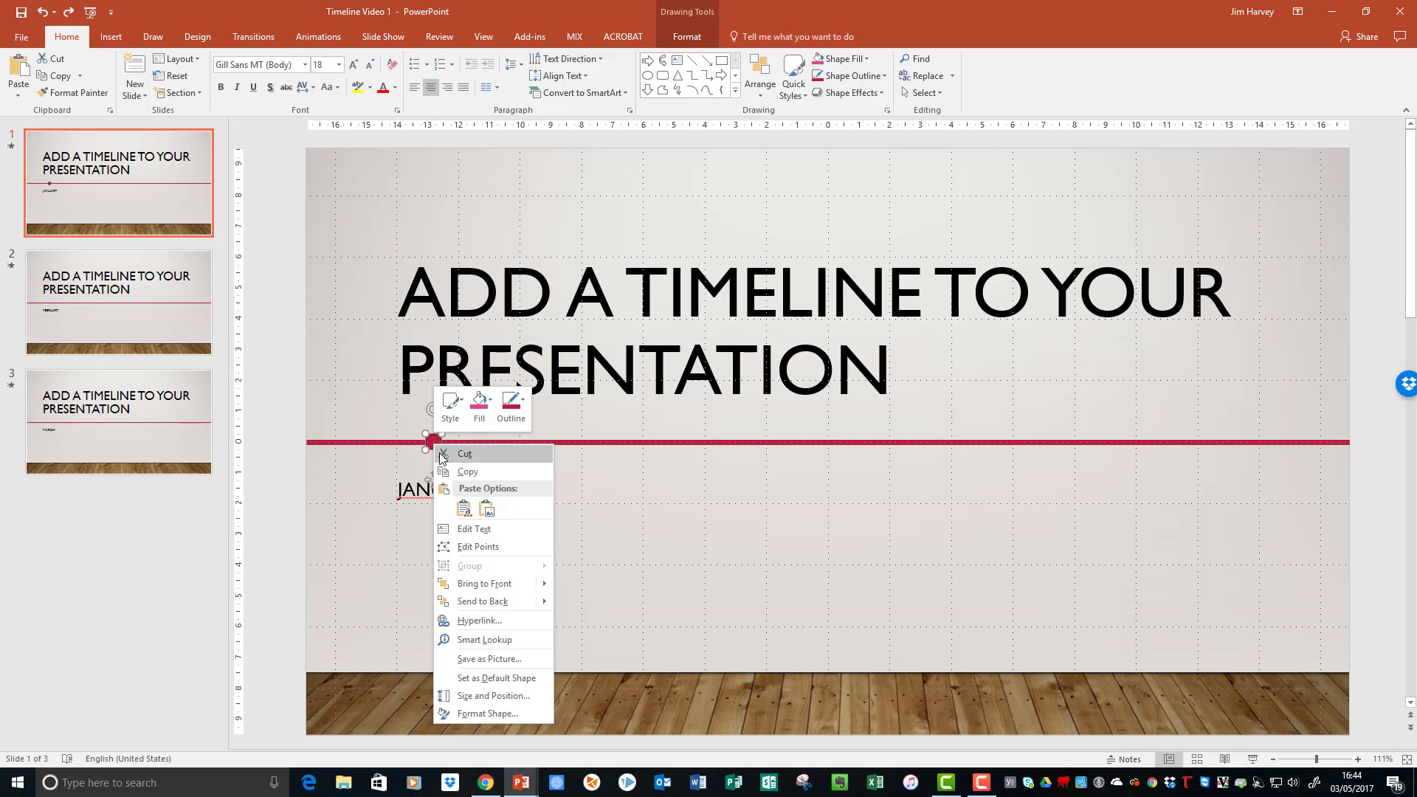
left_click(477, 478)
Step: Paste the dot onto slide 2, move it mid-timeline, and place FEBRUARY beneath it
left_click(82, 310)
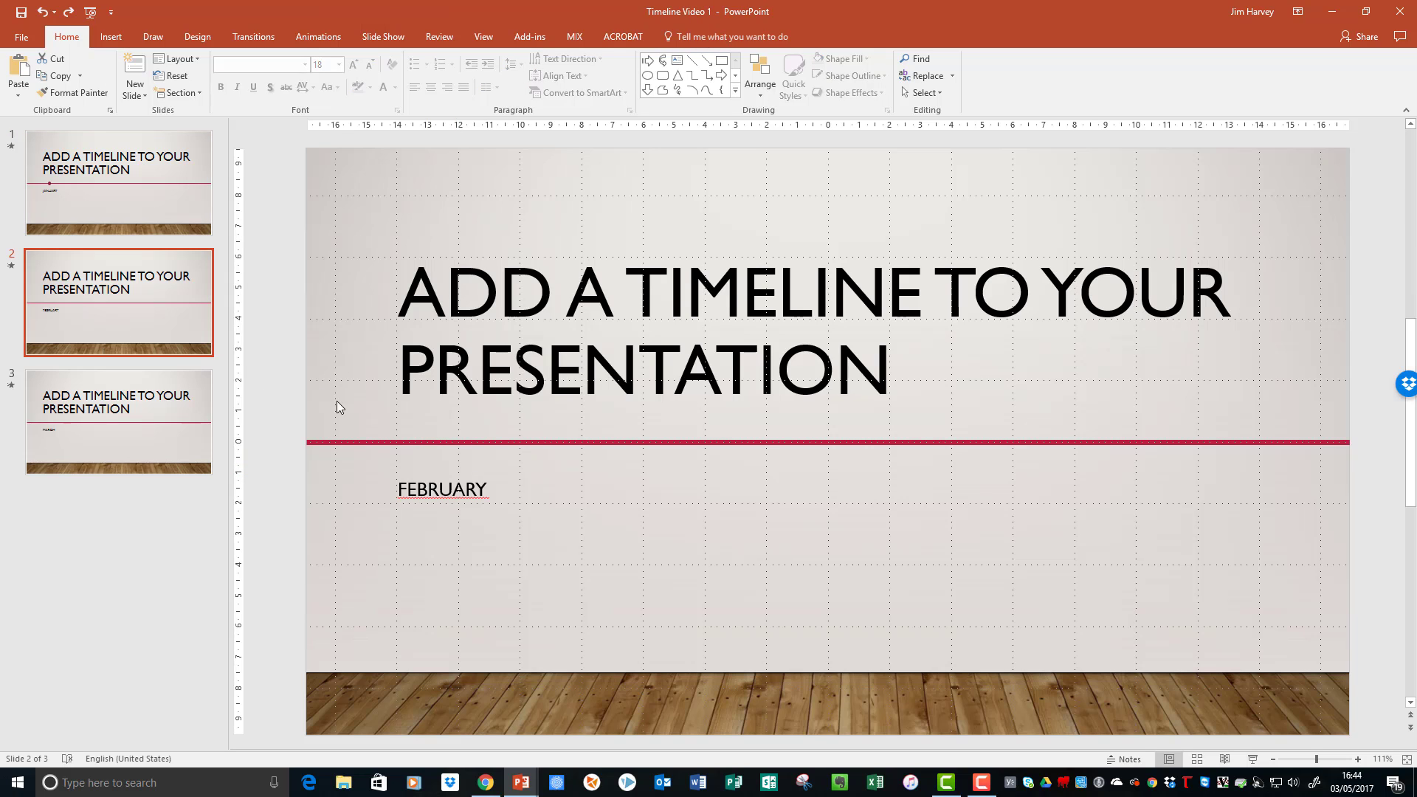
right_click(428, 441)
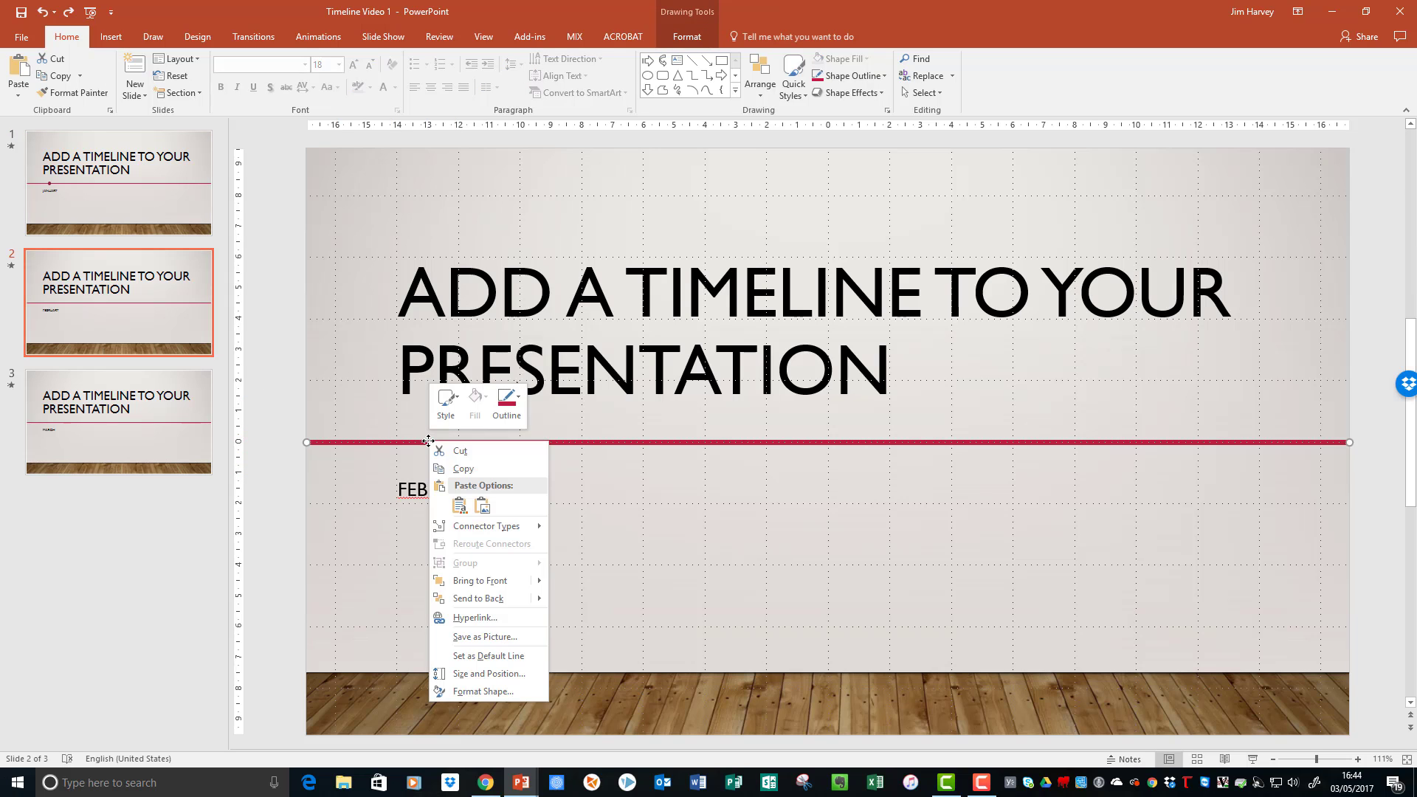
left_click(465, 508)
left_click_drag(436, 442, 790, 442)
left_click(428, 489)
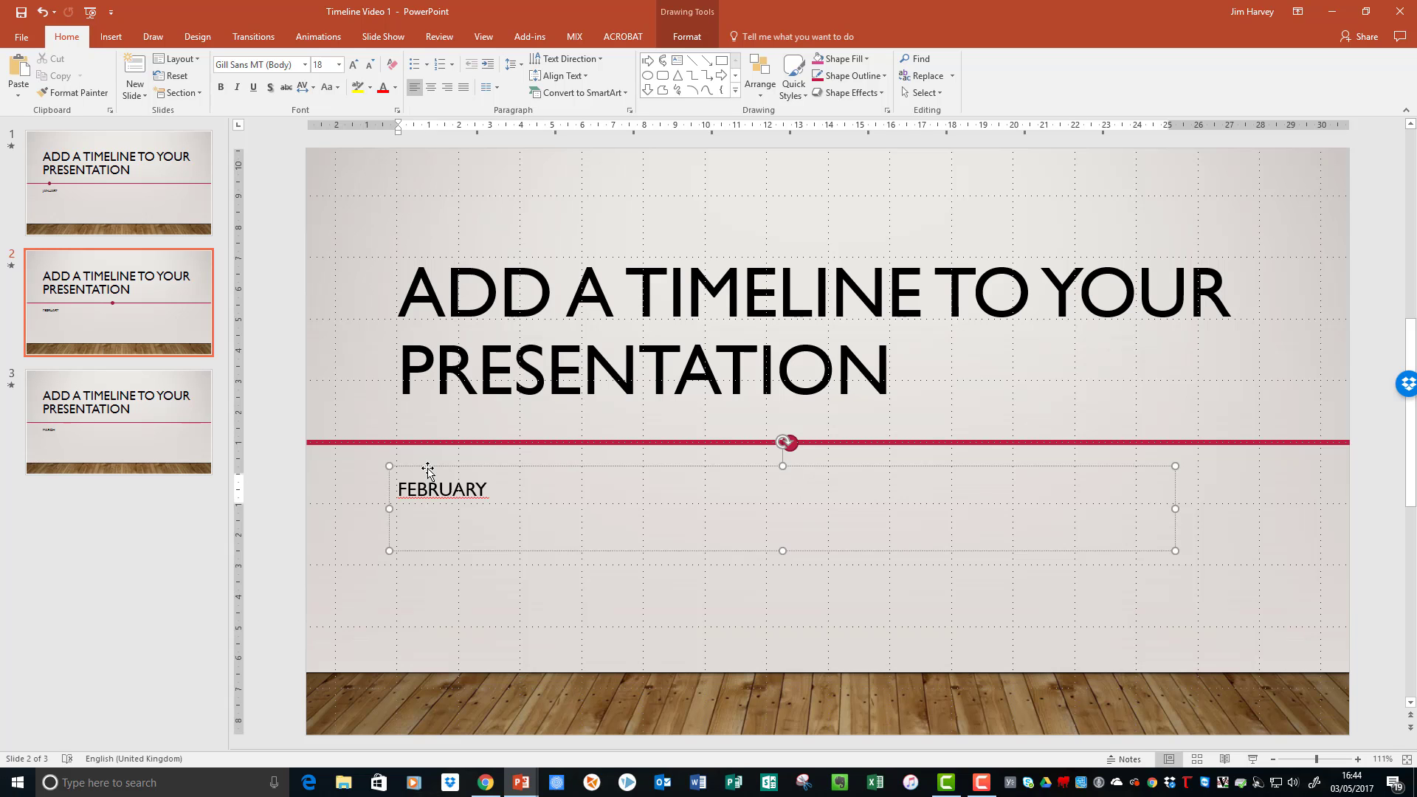
left_click_drag(428, 470, 779, 466)
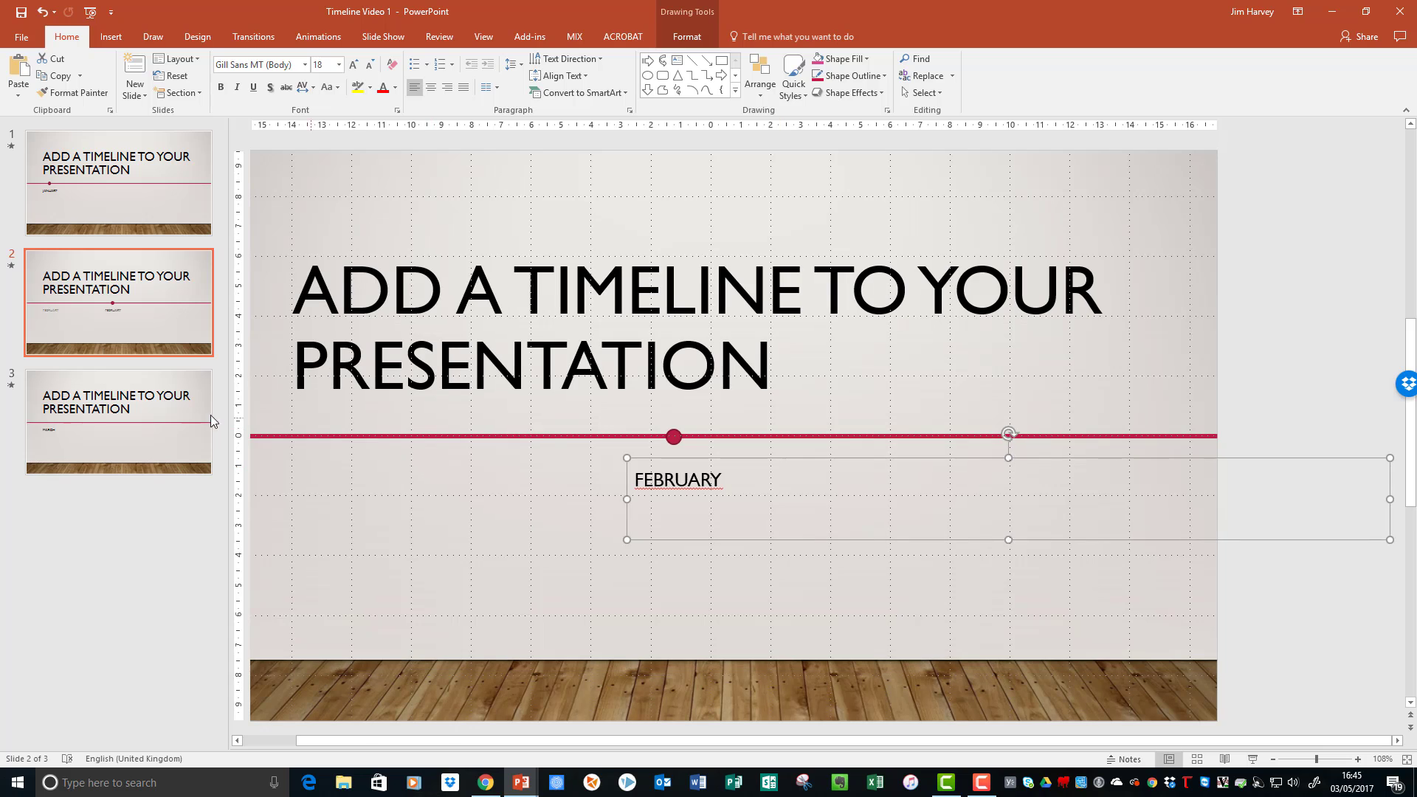
Step: Paste the dot on slide 3 near the line's right end and move MARCH beneath it
left_click(132, 430)
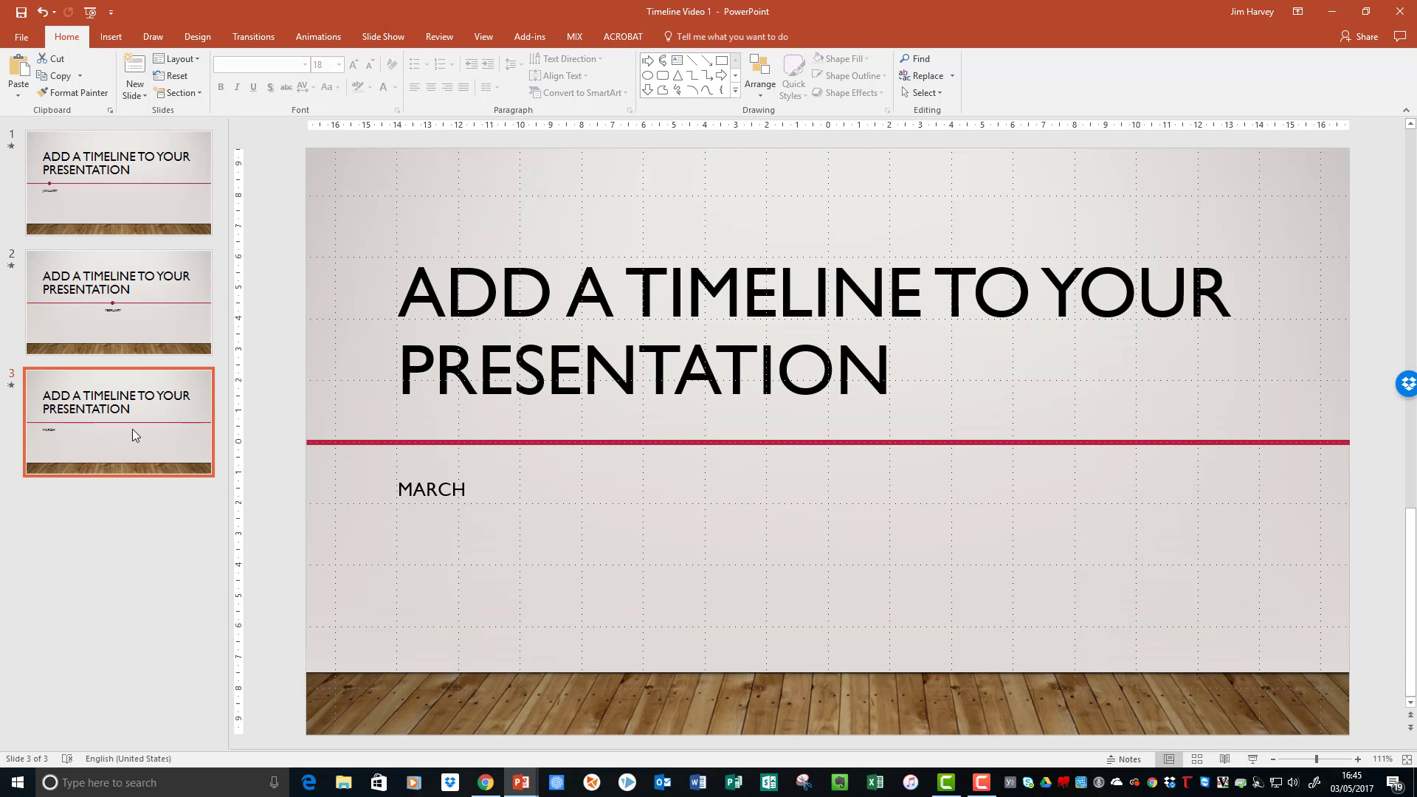
right_click(597, 467)
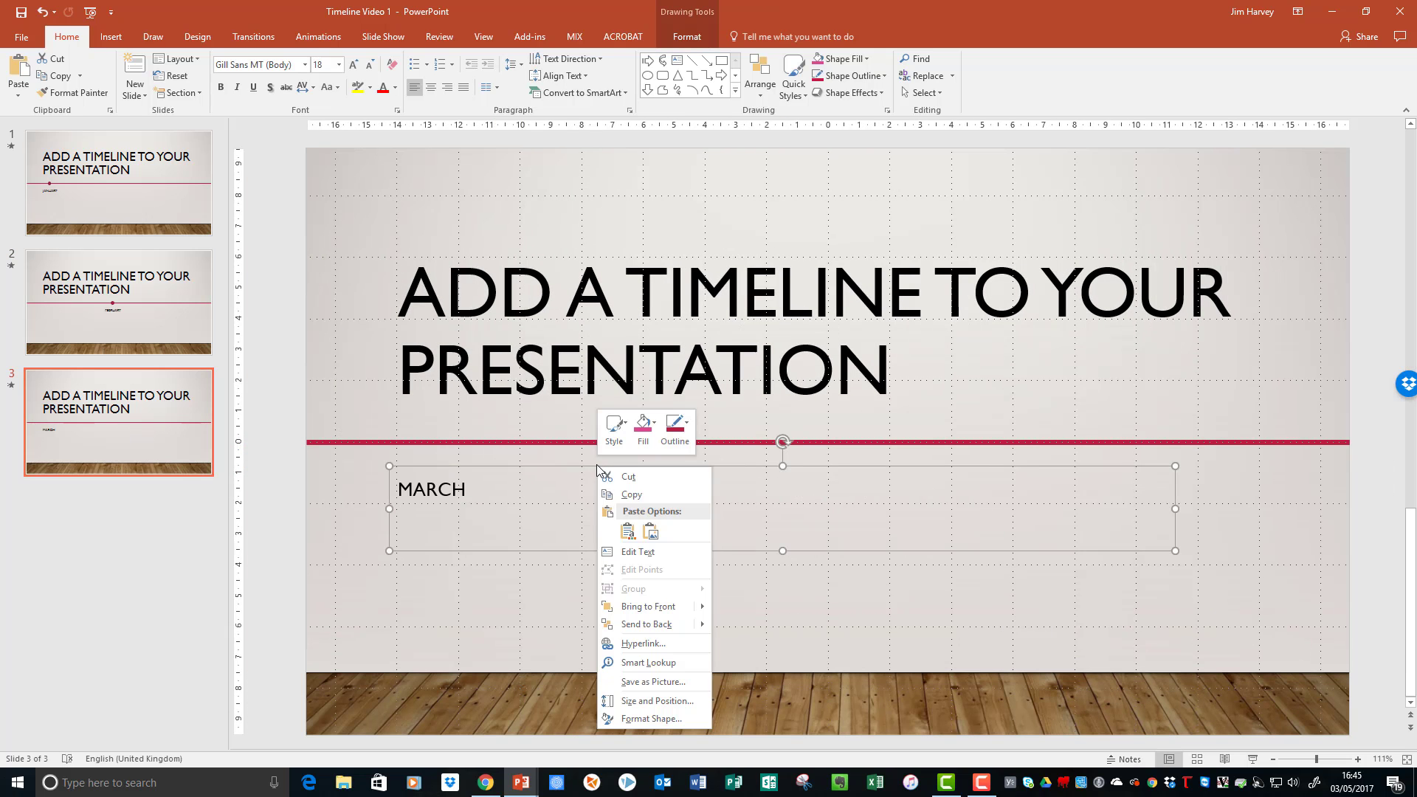
left_click(626, 531)
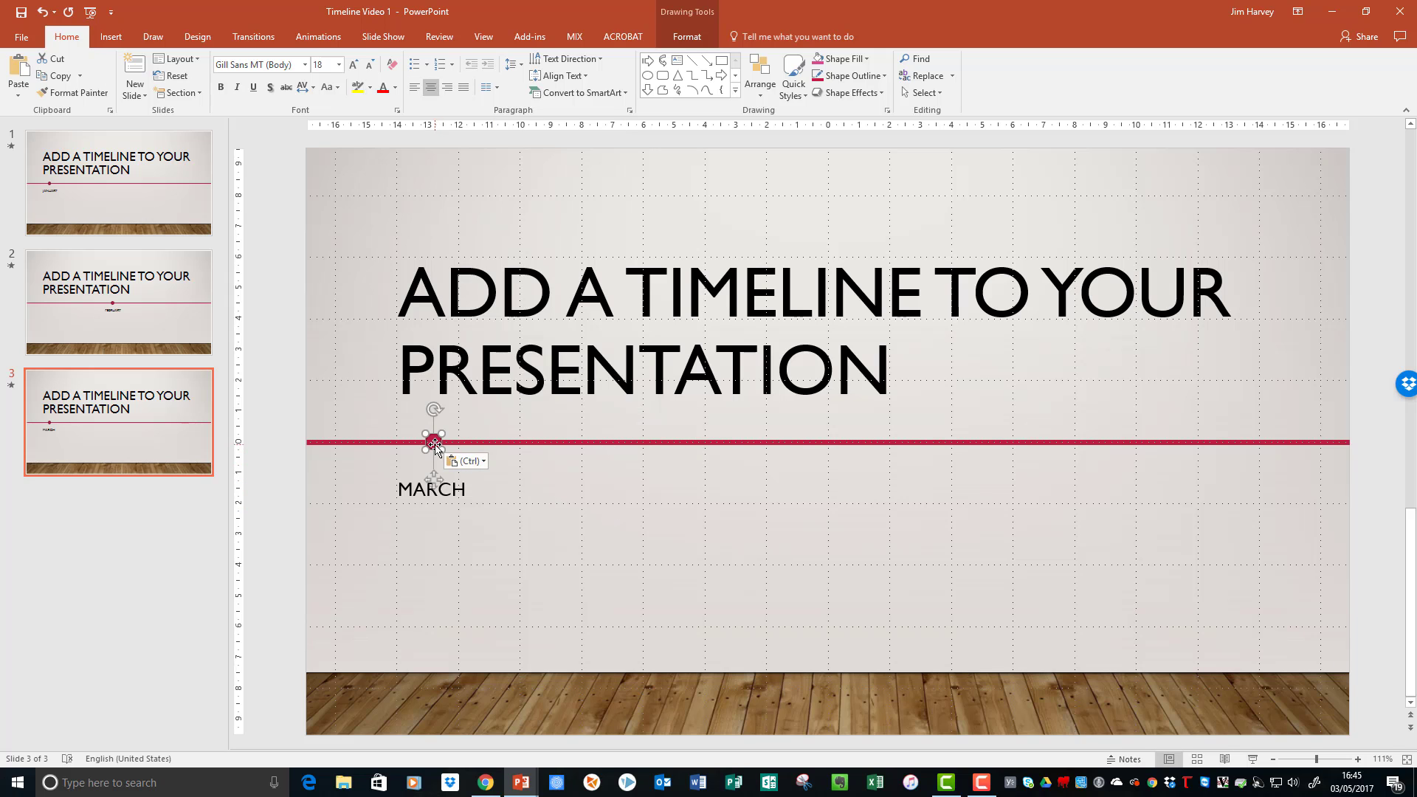
left_click_drag(434, 445, 1204, 442)
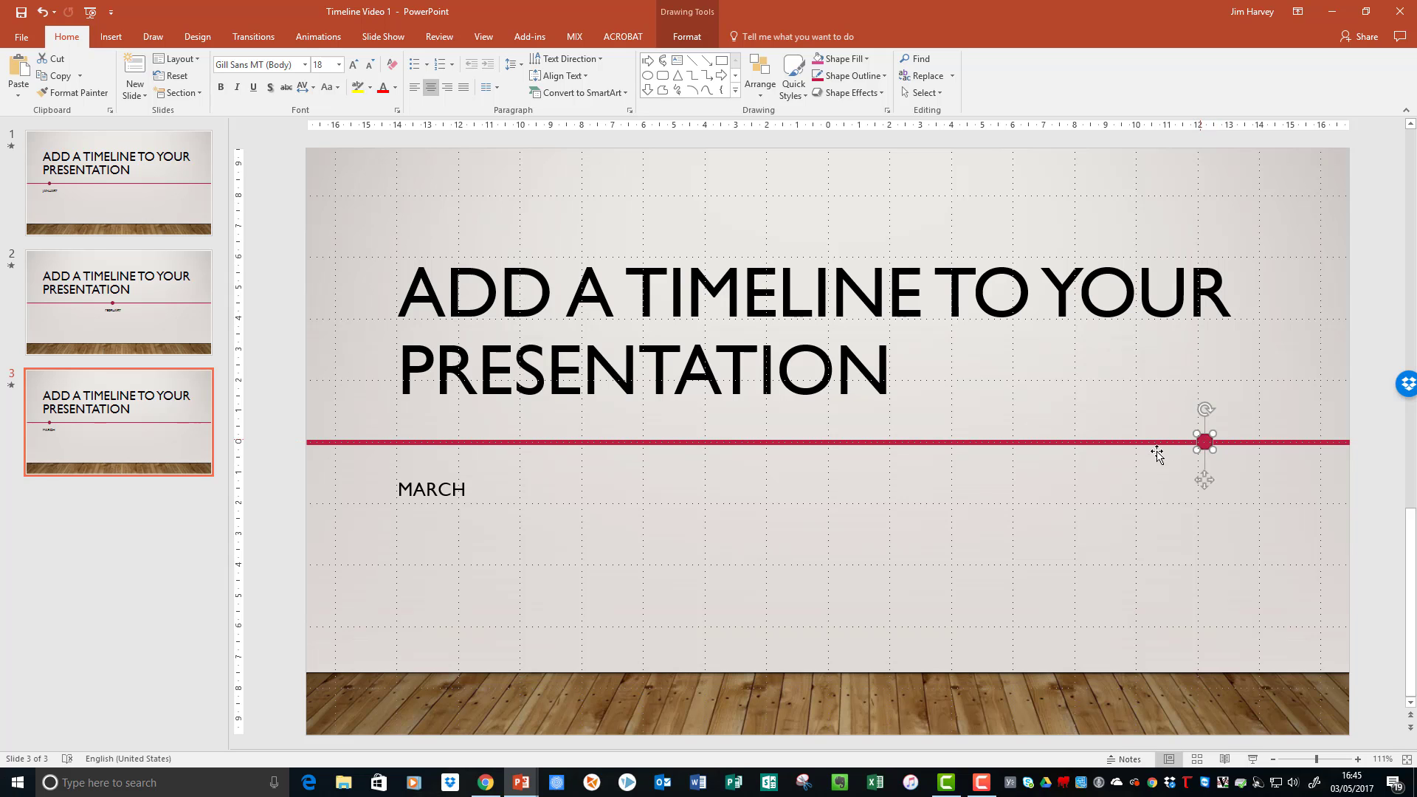
left_click(411, 485)
left_click_drag(449, 468, 1225, 470)
left_click(1224, 468)
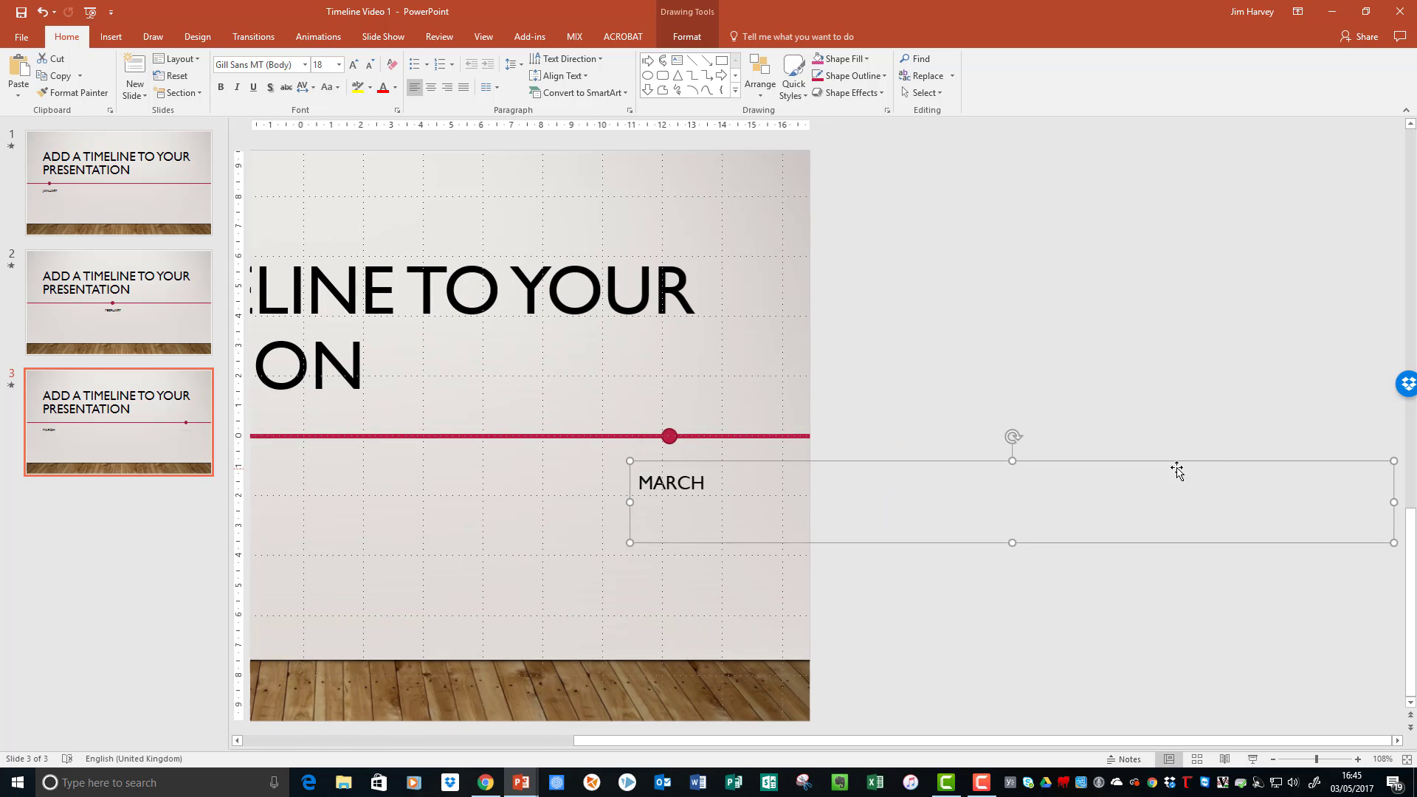